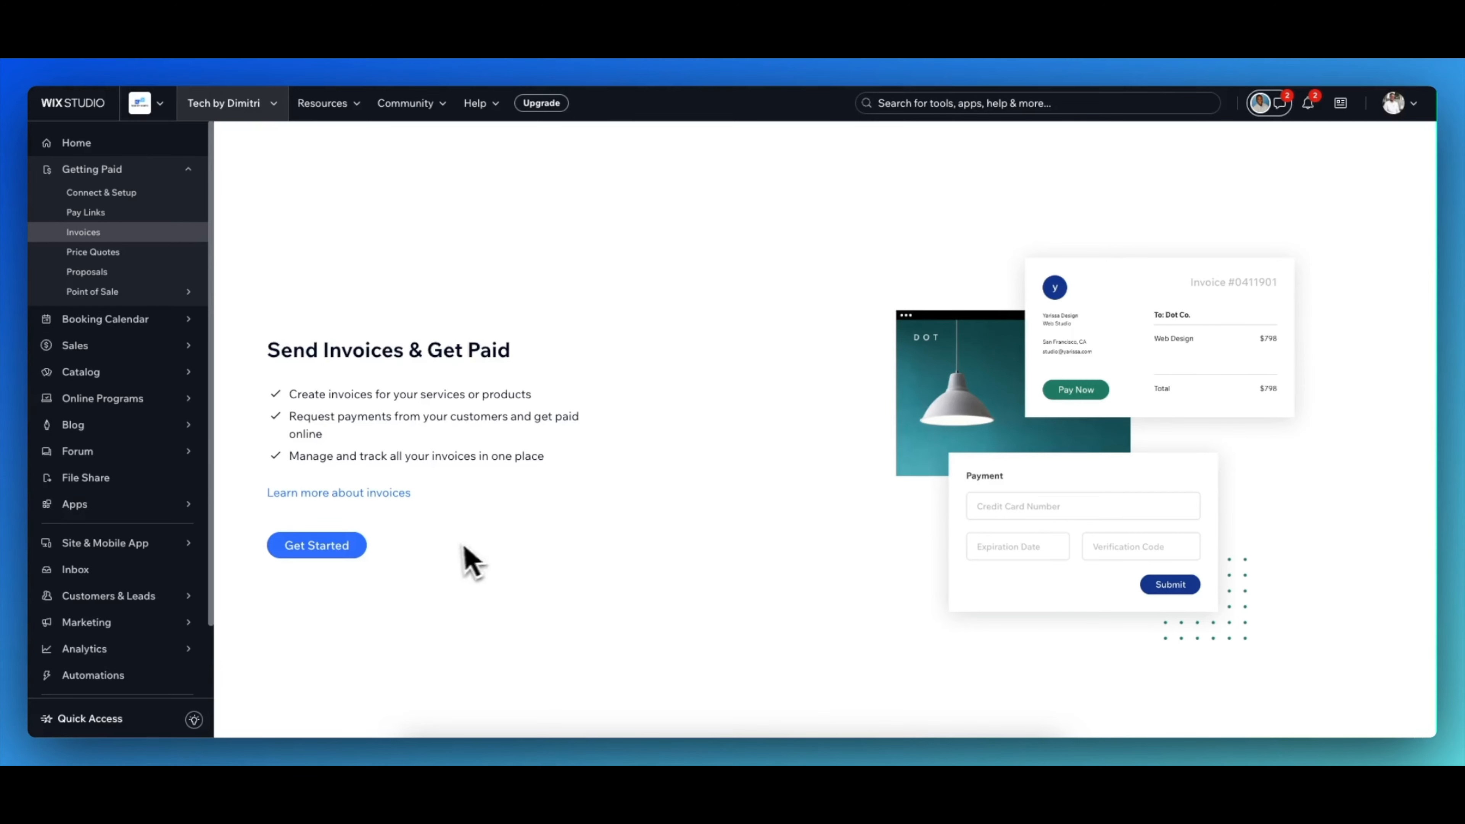
Start a new invoice and look over its blank form, from the header details down to the totals and notes
left_click(340, 545)
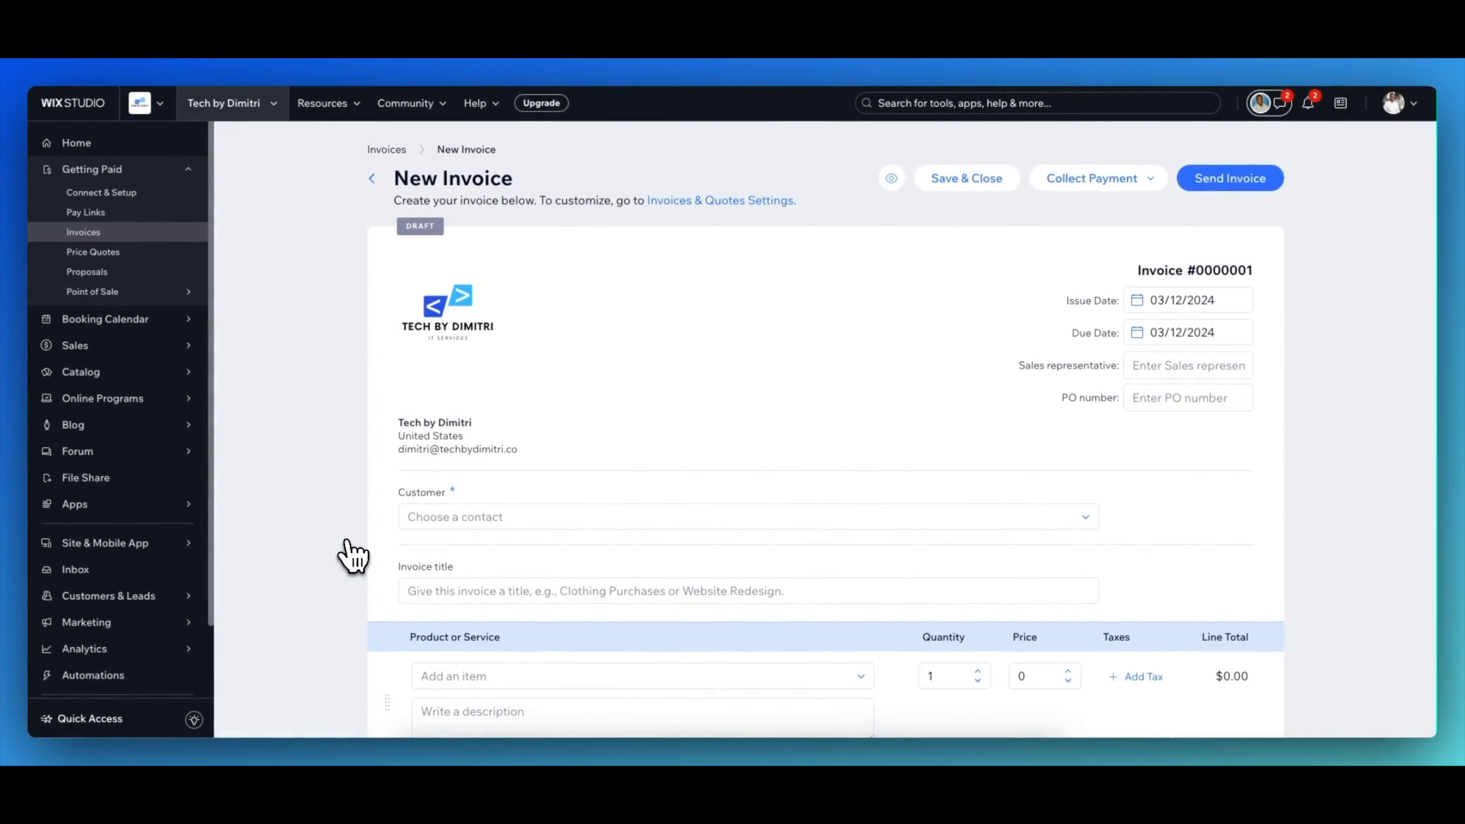
scroll(577, 456, "down", 12)
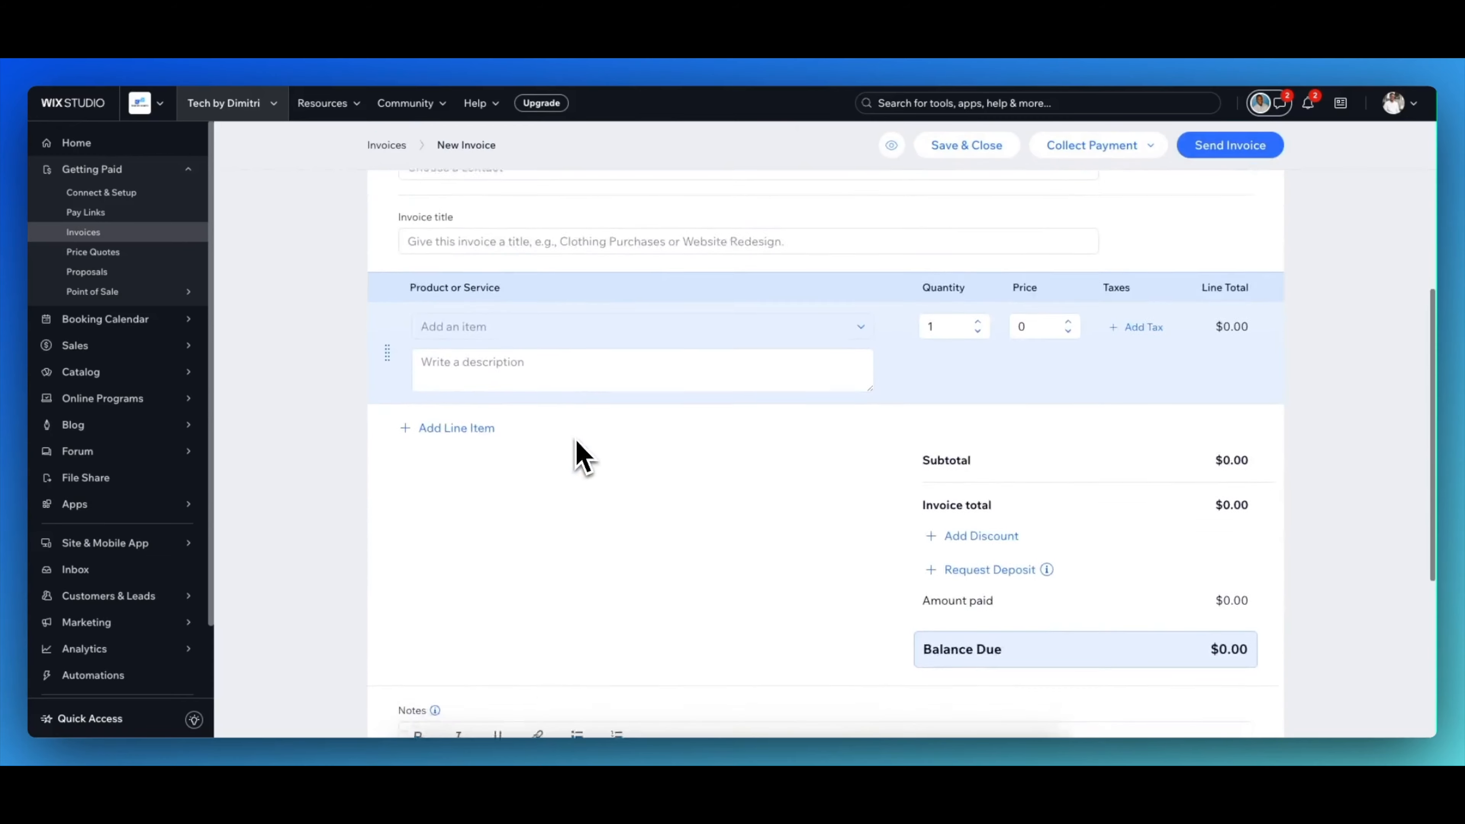
scroll(577, 456, "up", 12)
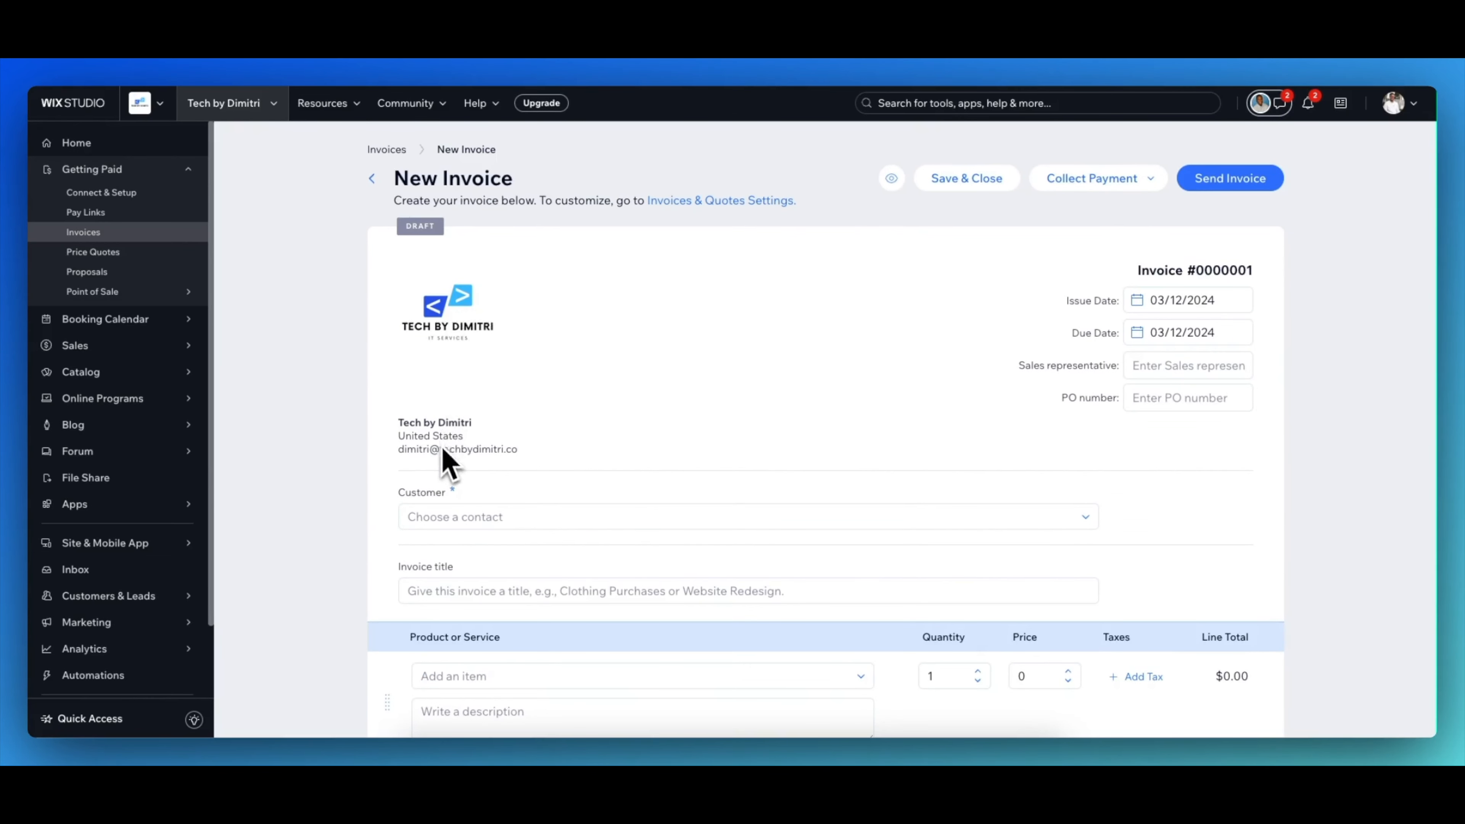
Leave the draft invoice without saving it and open the Business Info settings
scroll(171, 573, "down", 4)
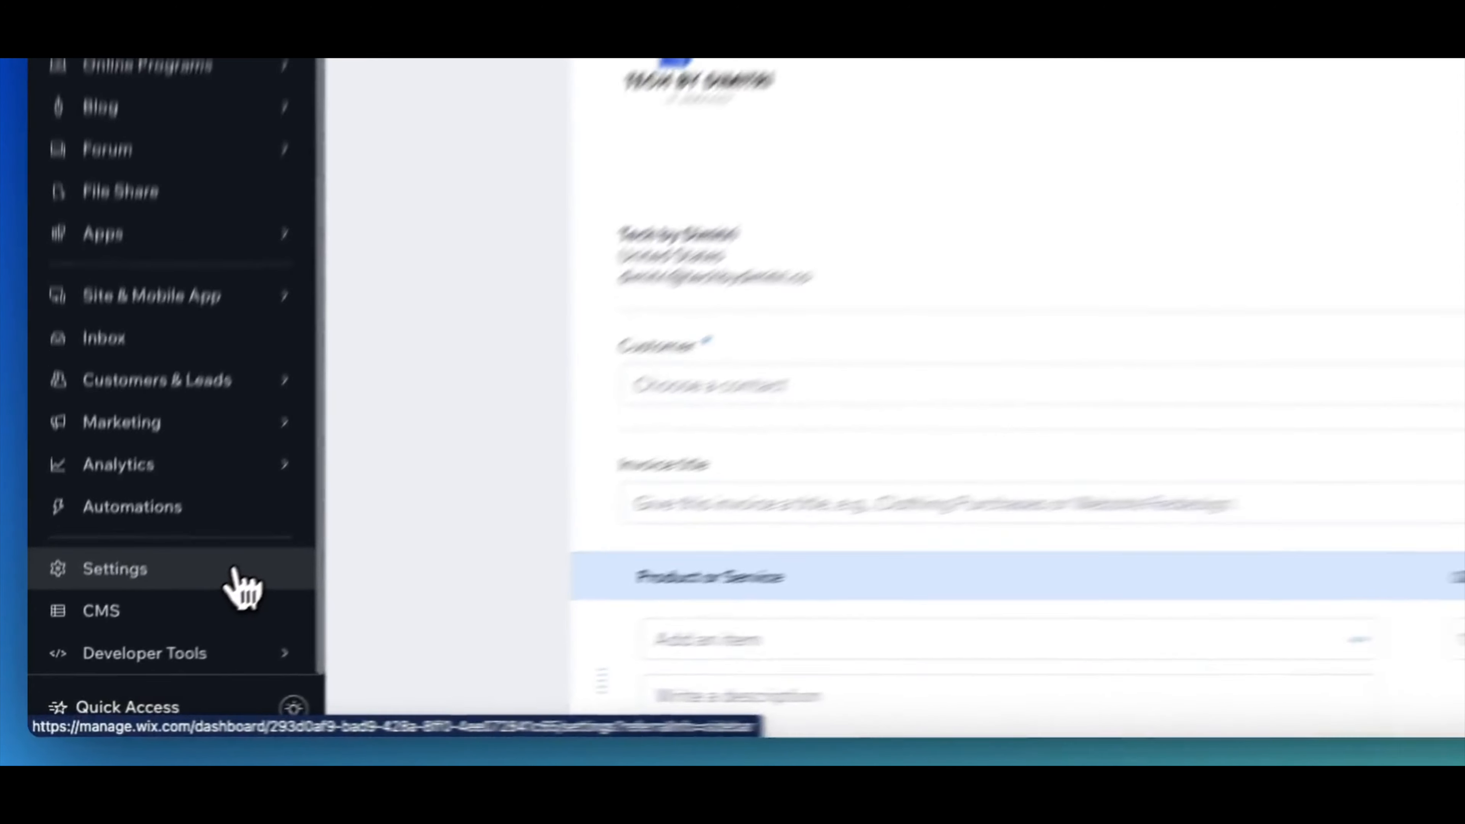
left_click(242, 589)
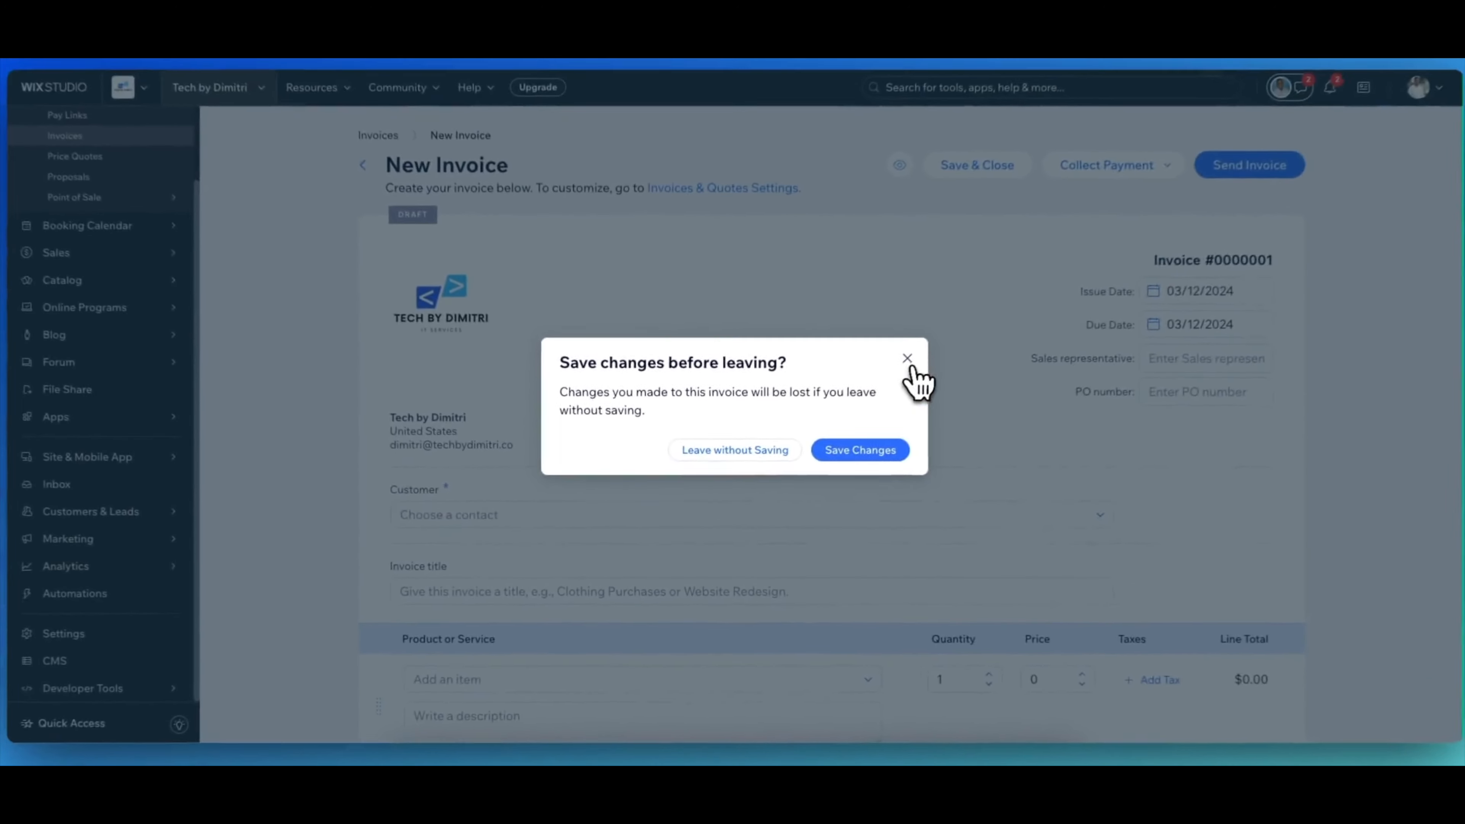
left_click(732, 454)
left_click(552, 399)
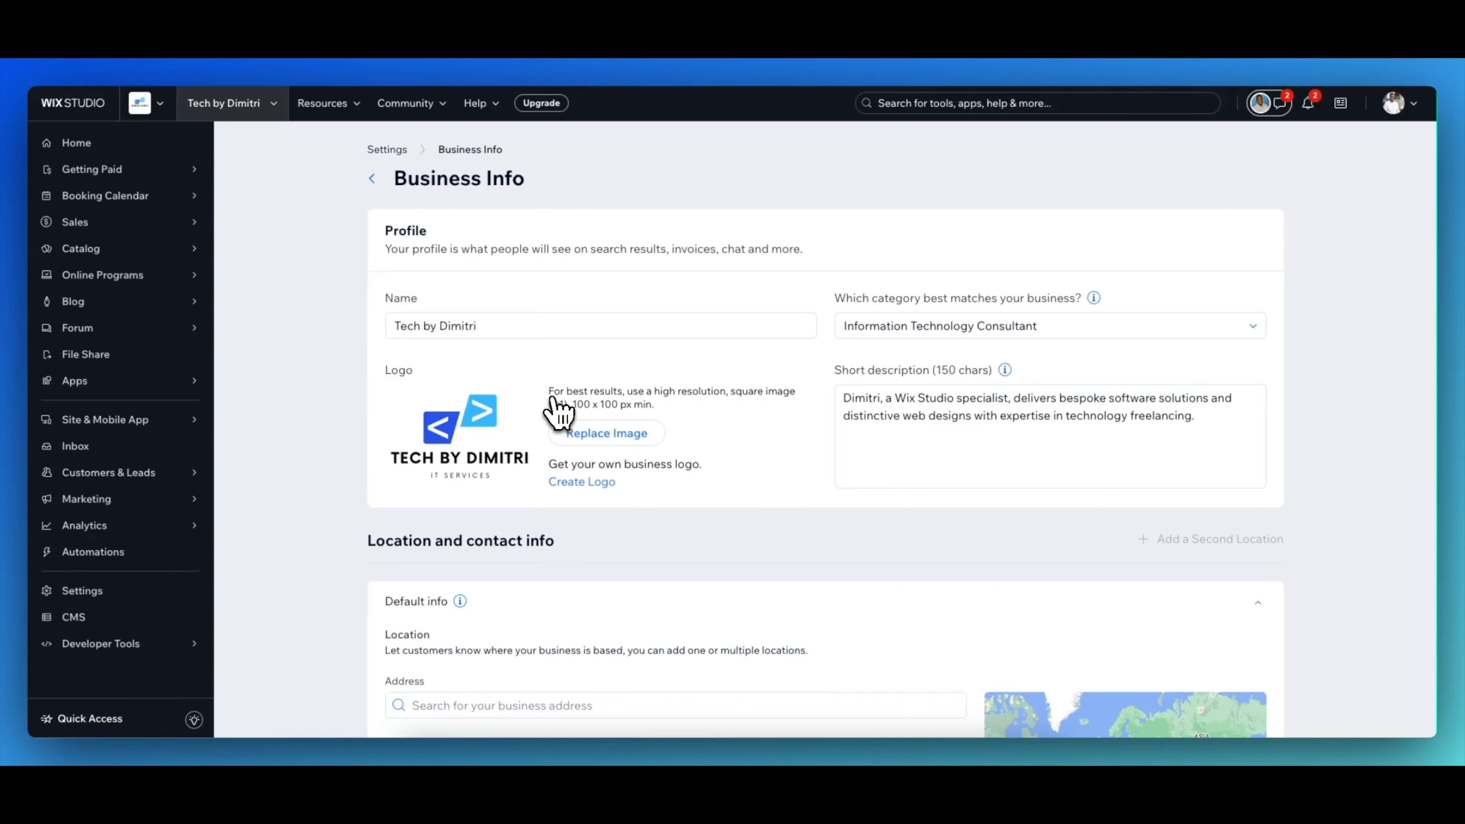
Review the business profile, logo, location and contact details that are used on invoices
scroll(563, 411, "down", 8)
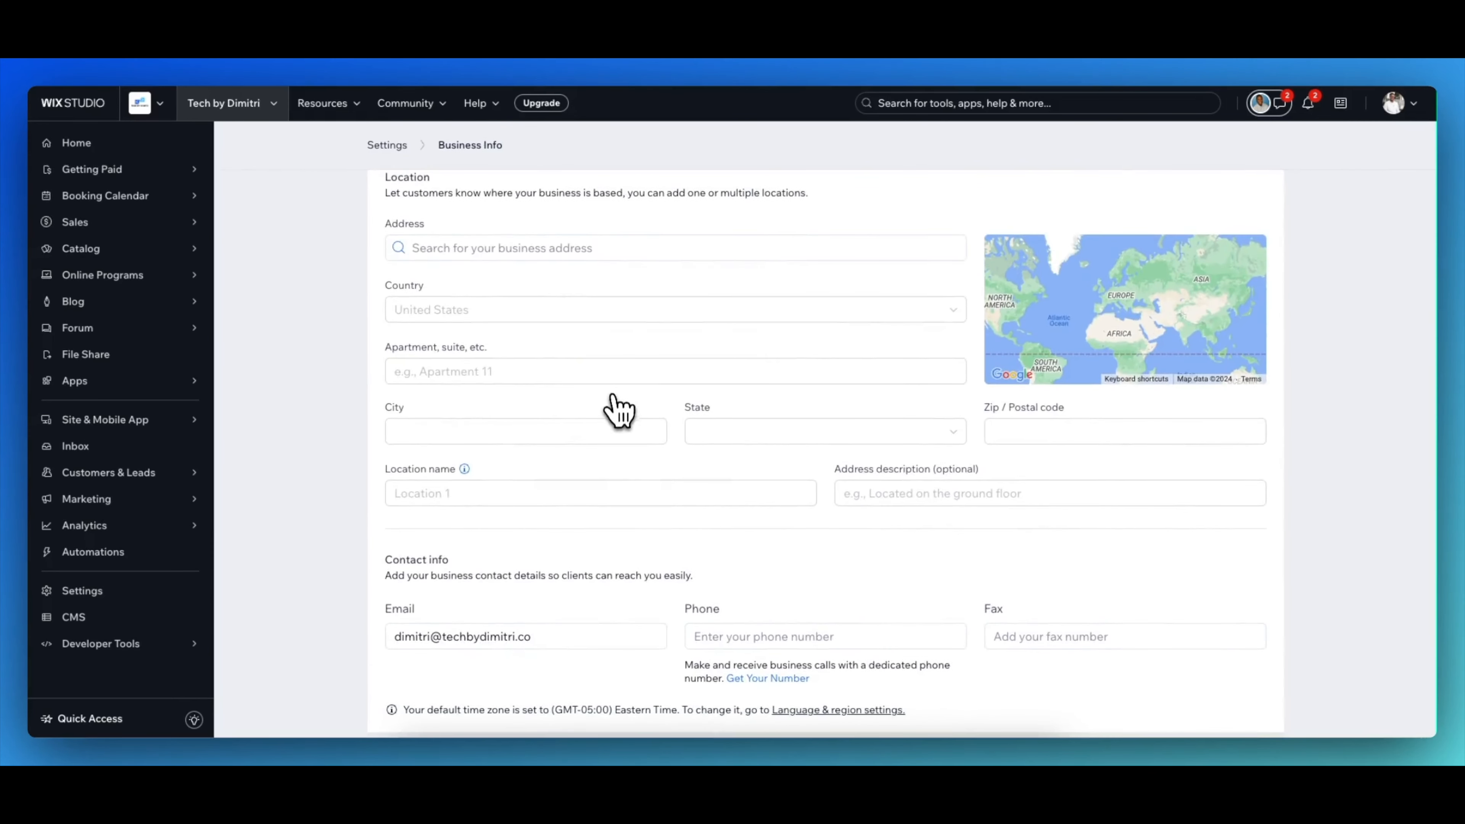
scroll(618, 410, "down", 3)
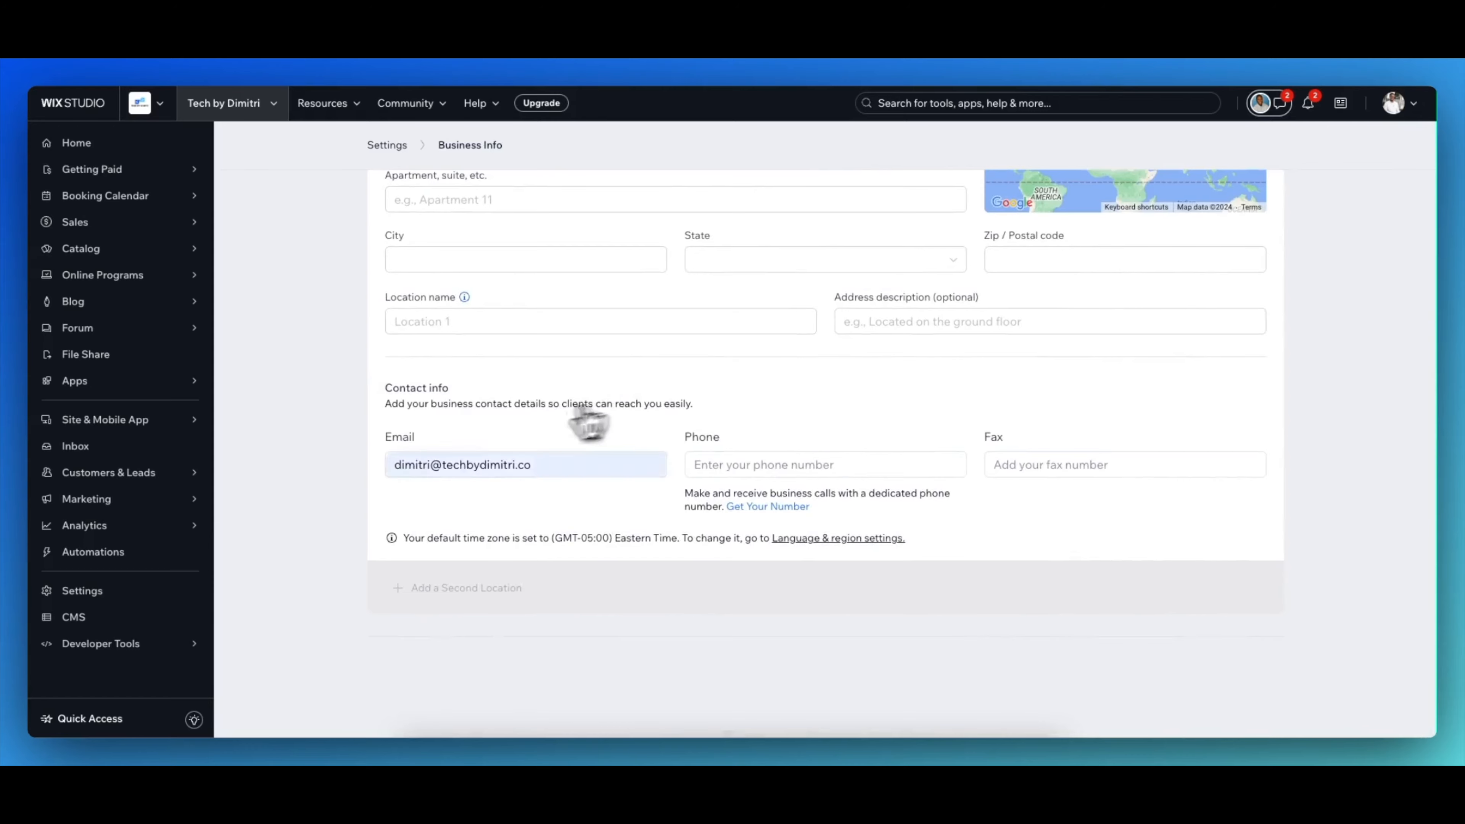
scroll(519, 478, "up", 11)
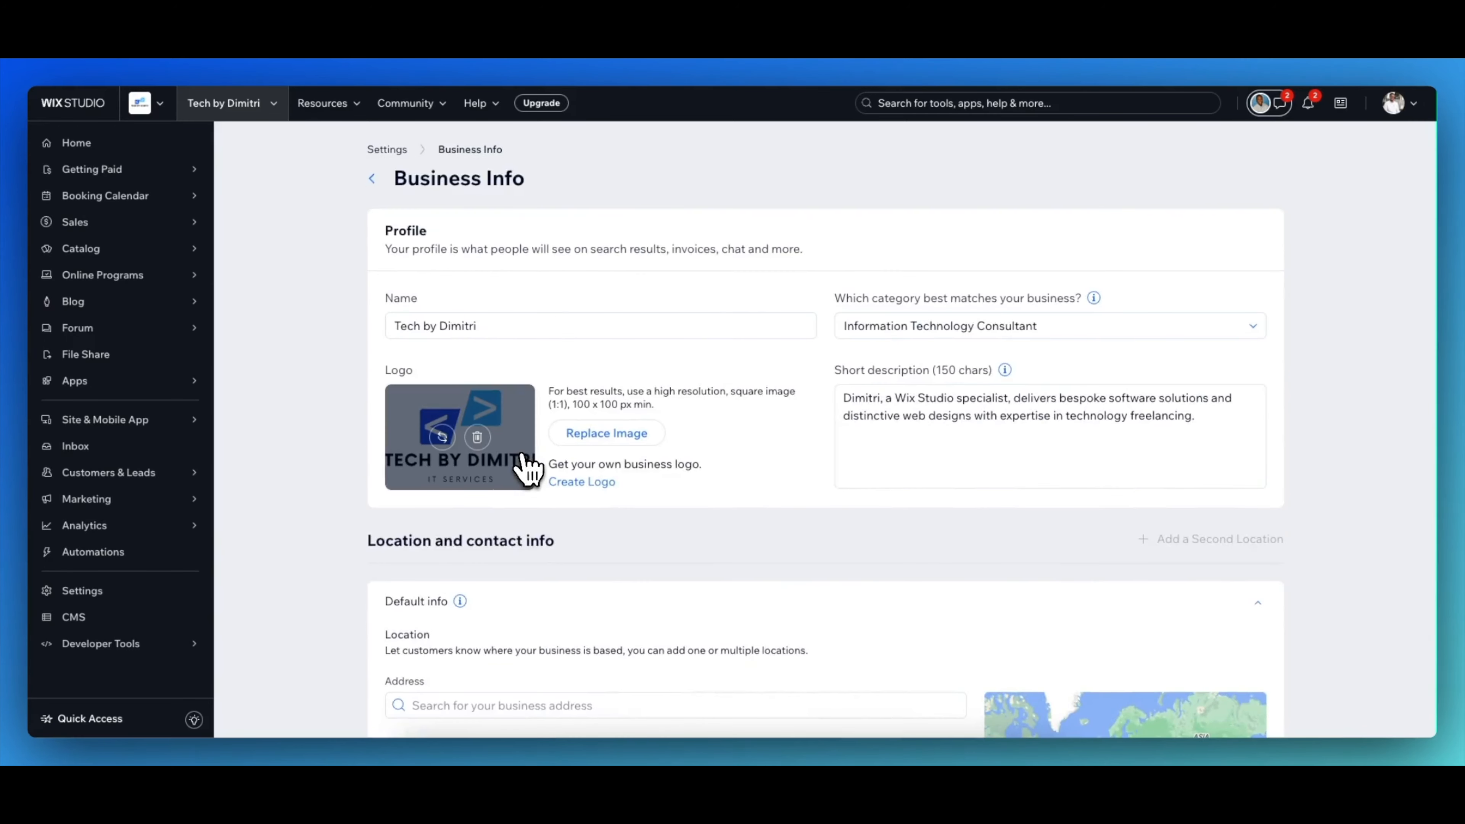
scroll(526, 470, "down", 10)
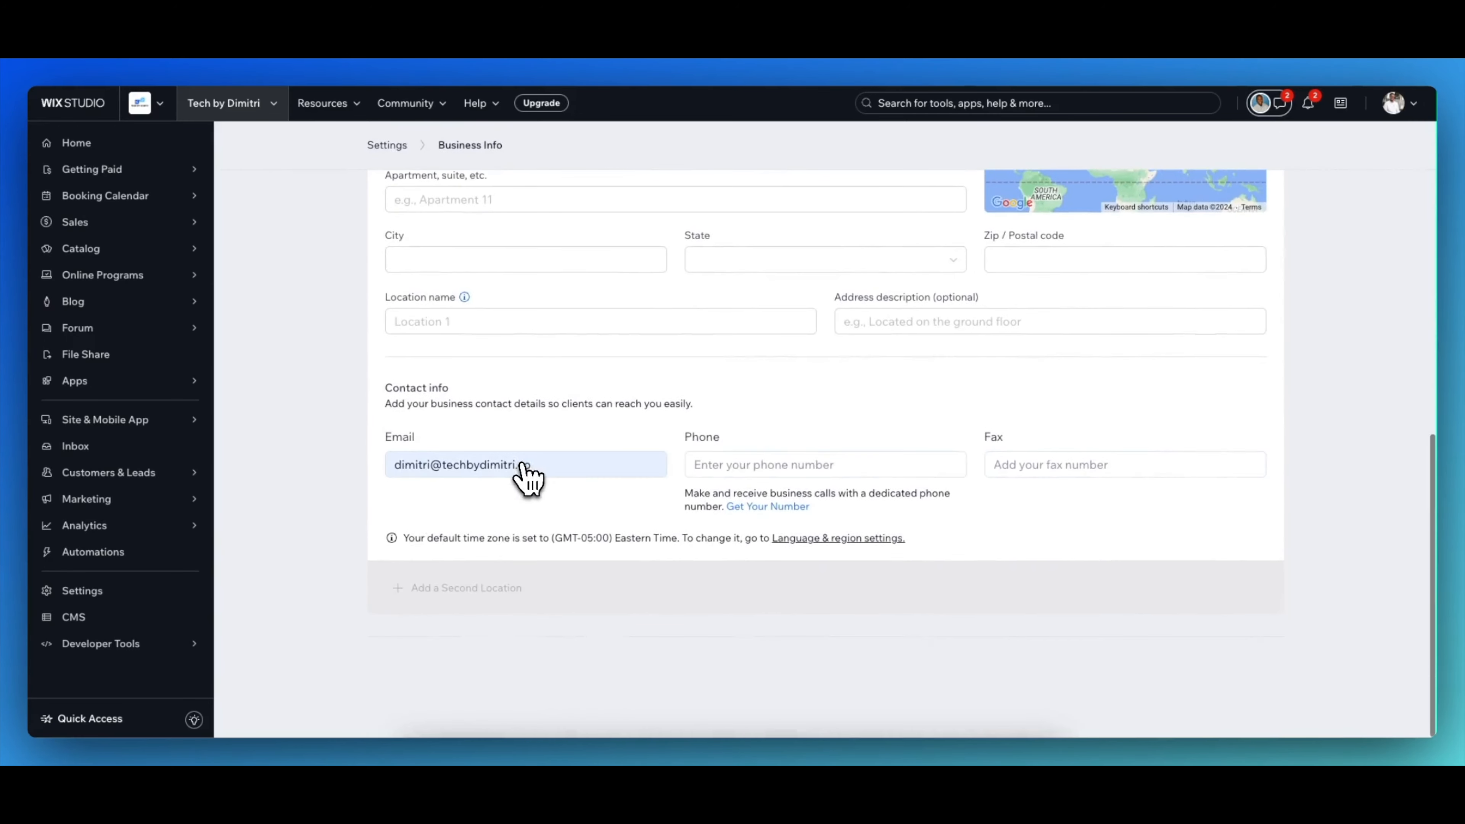
scroll(566, 485, "up", 10)
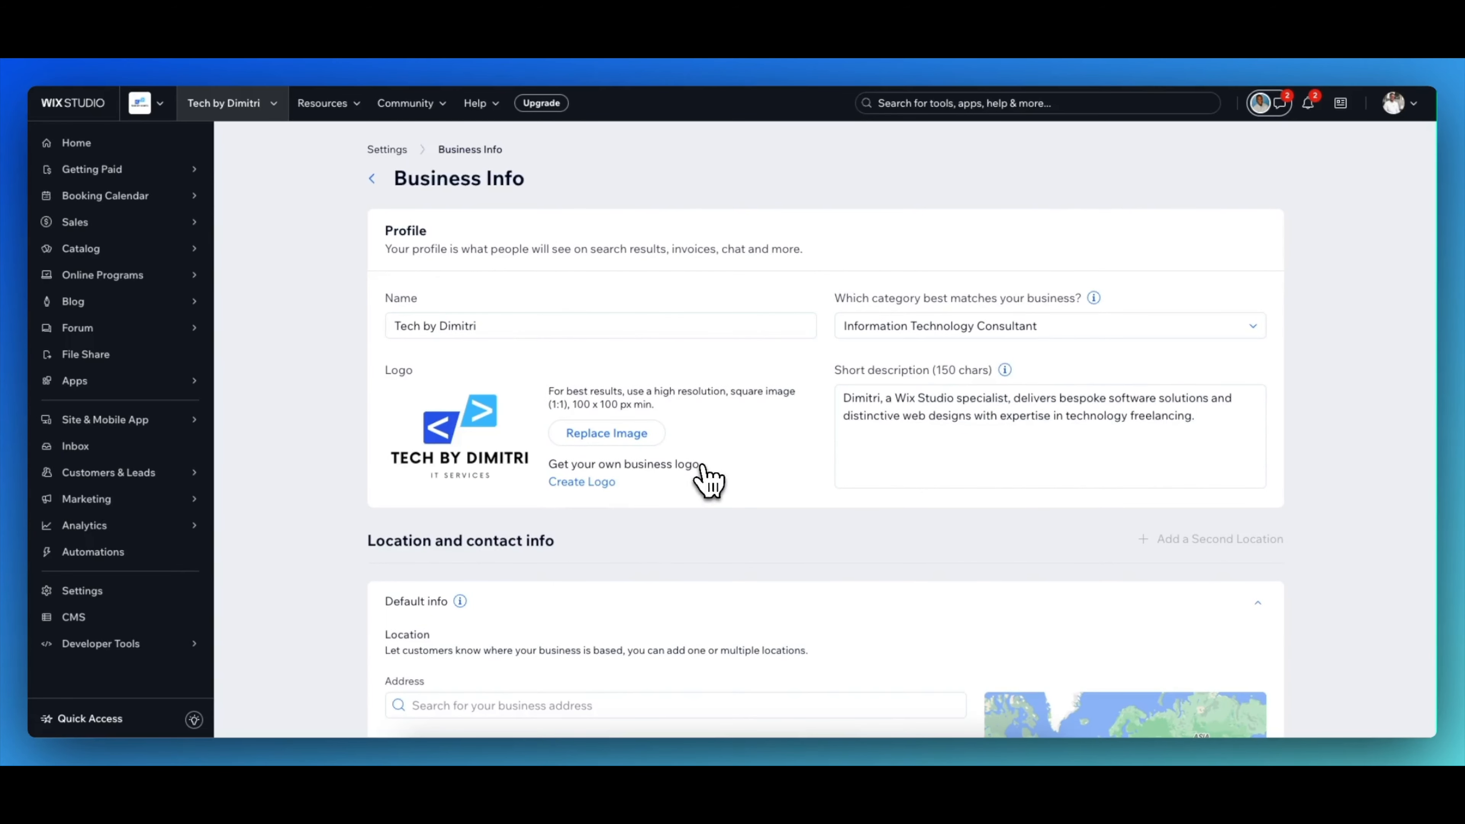
scroll(709, 480, "down", 4)
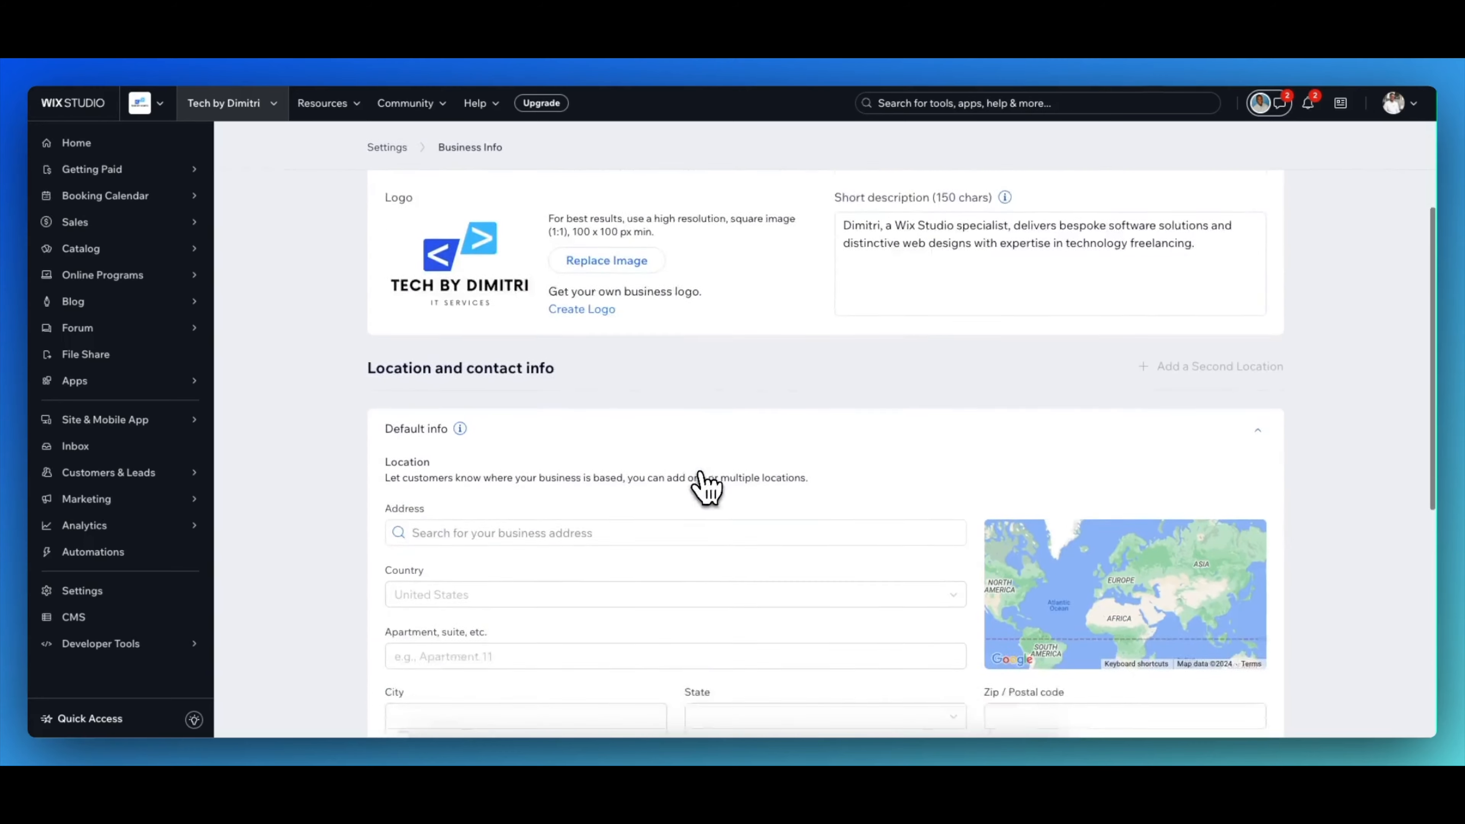
scroll(505, 493, "down", 7)
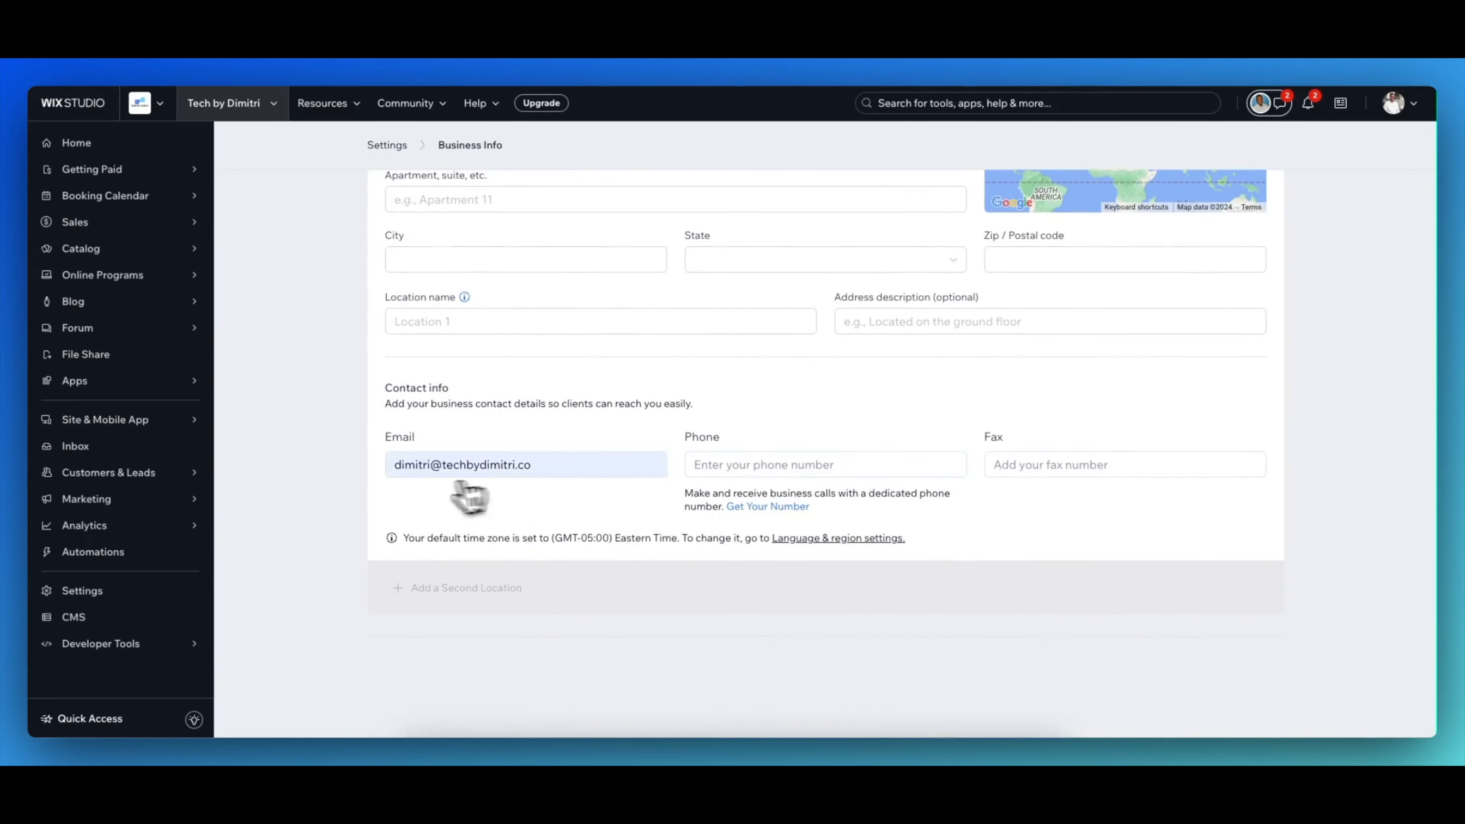
Return to the Invoices page and start a new blank invoice
mouse_move(182, 320)
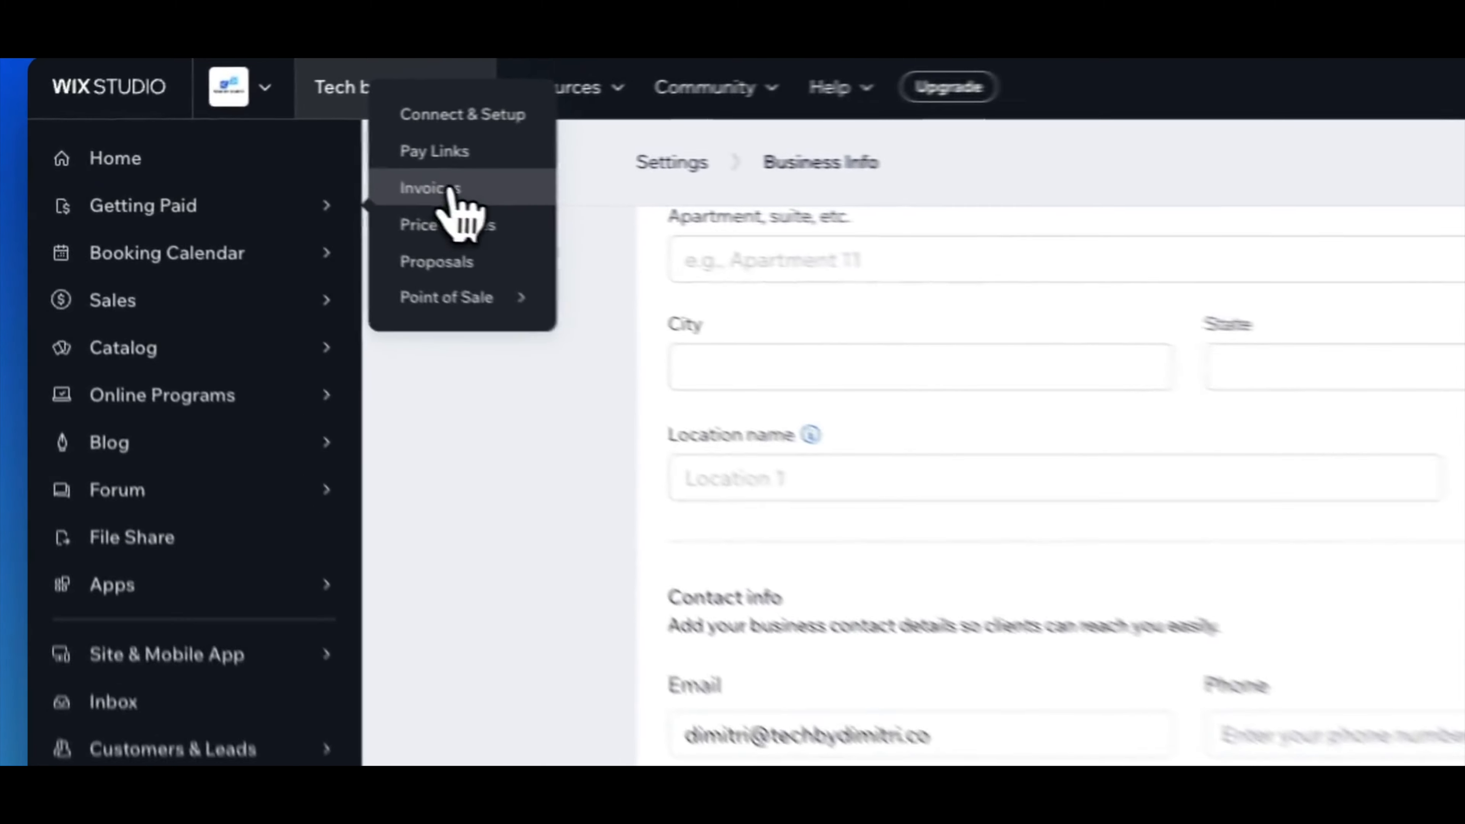
left_click(257, 161)
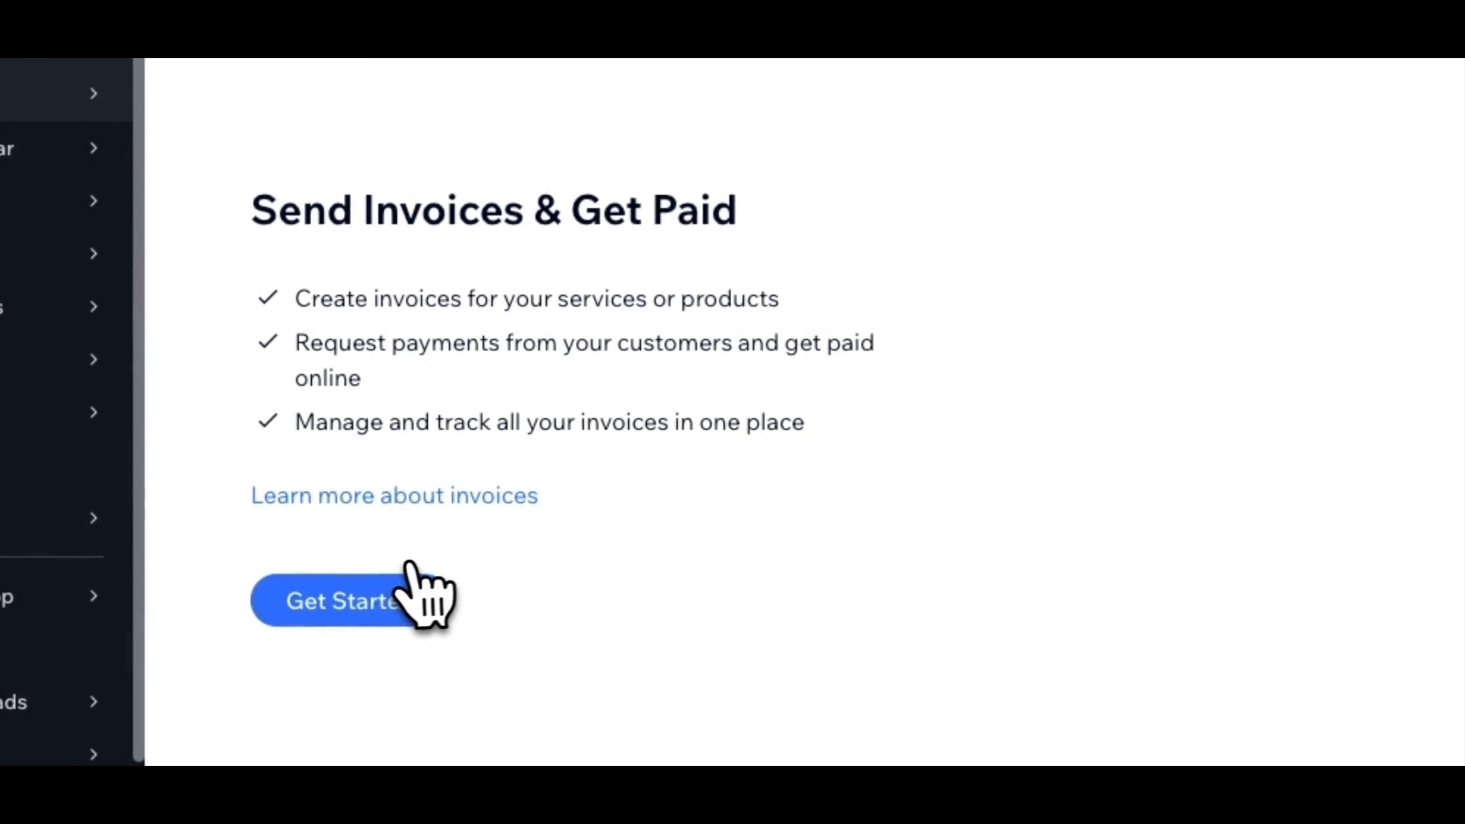
left_click(417, 601)
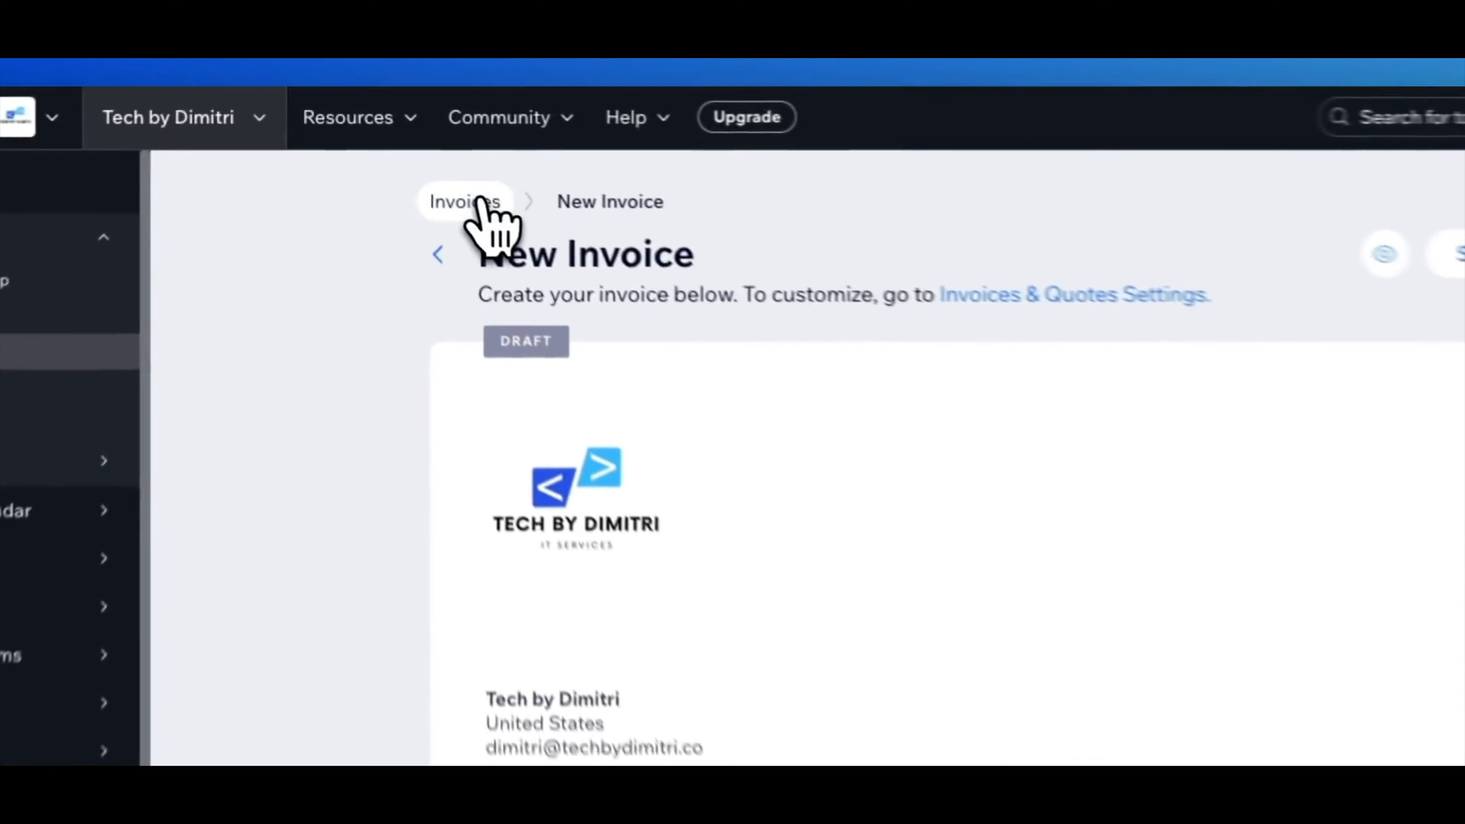
Exit the new invoice without saving and open the Invoices & Quotes settings
left_click(387, 148)
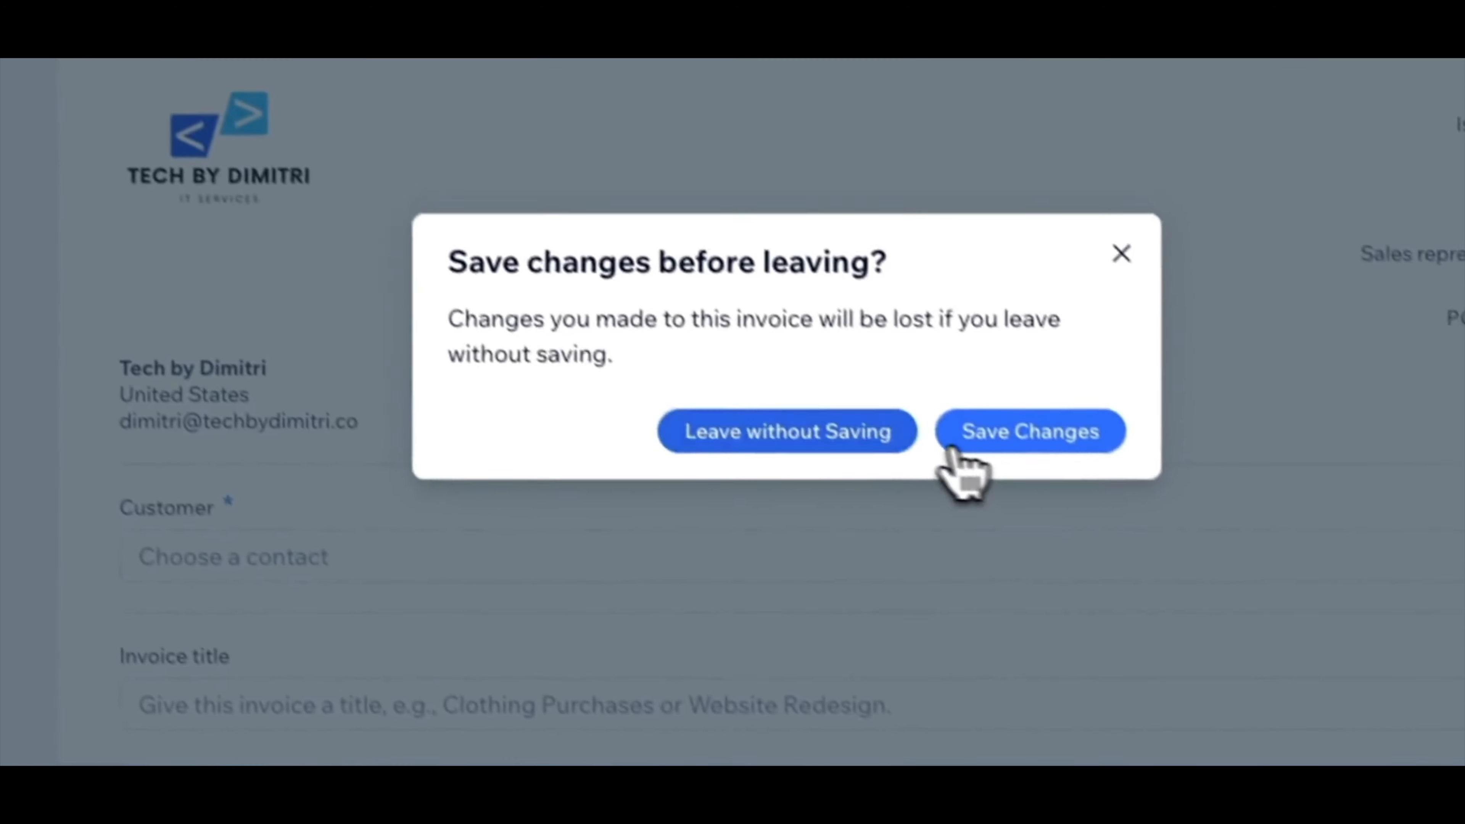
left_click(955, 446)
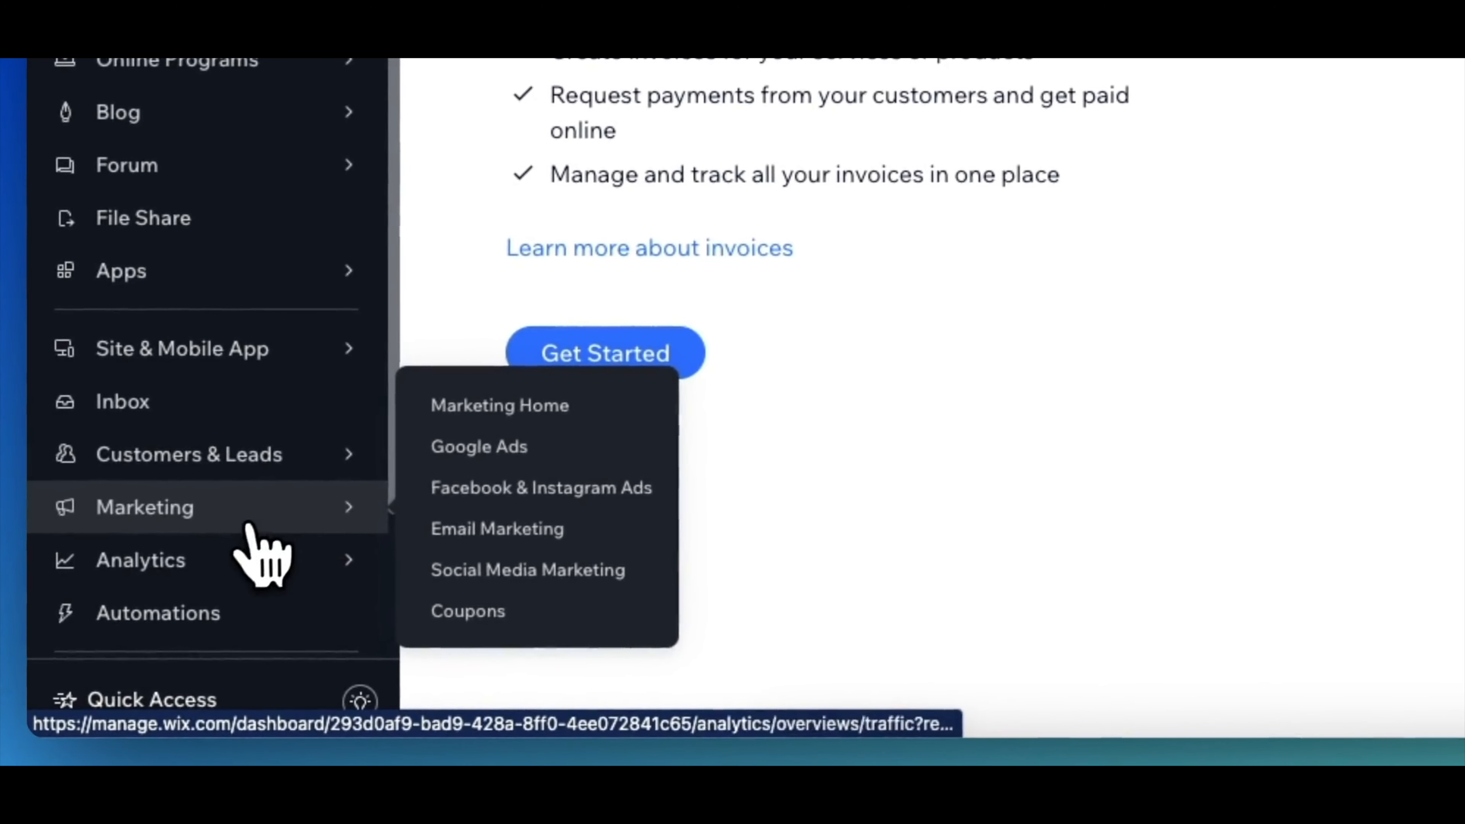
scroll(252, 408, "down", 3)
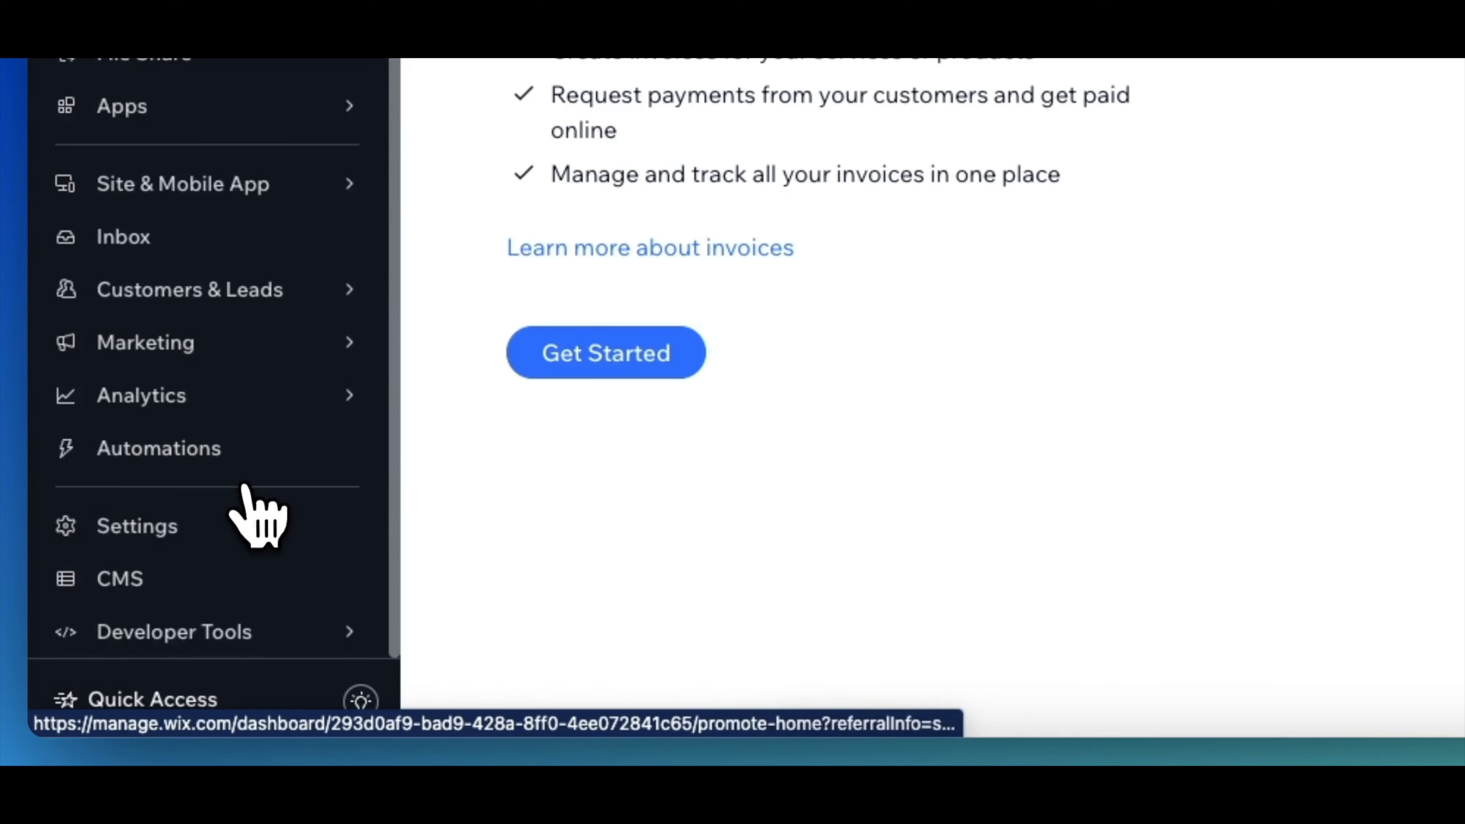
left_click(247, 523)
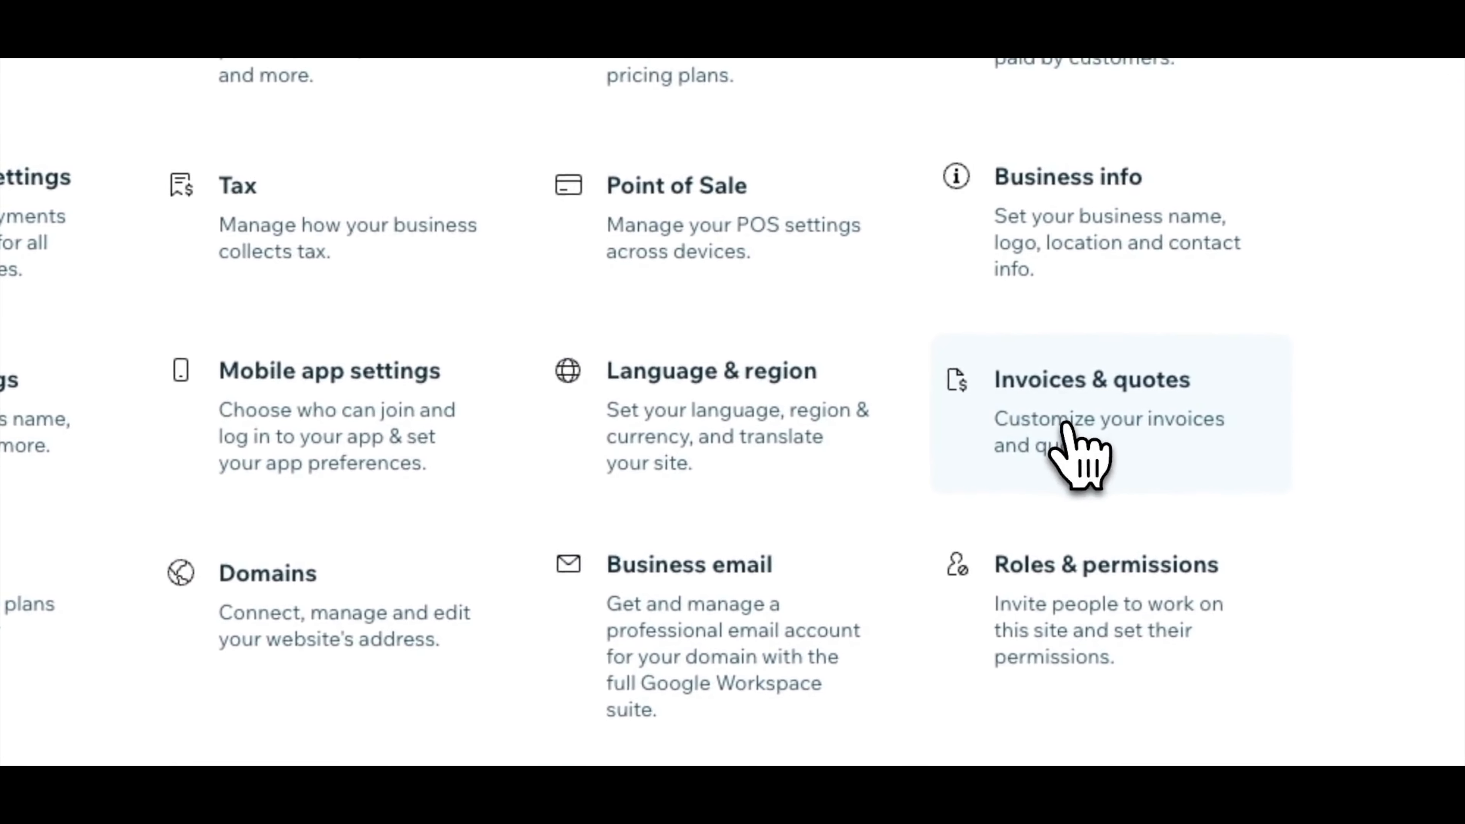
left_click(1067, 424)
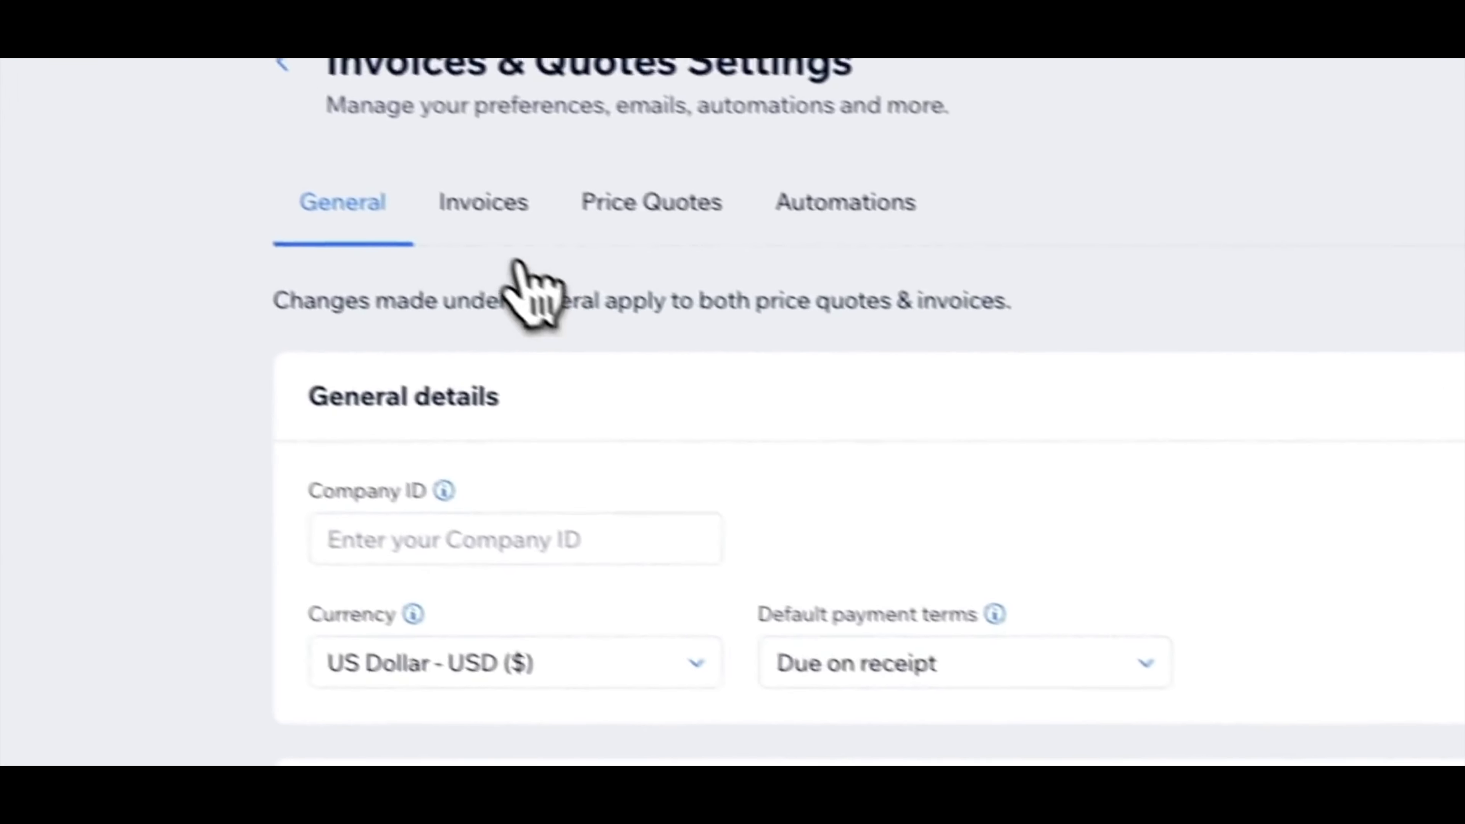
Examine the Header details of the invoice settings, including the document name, logo and the fields available for the header
left_click(590, 224)
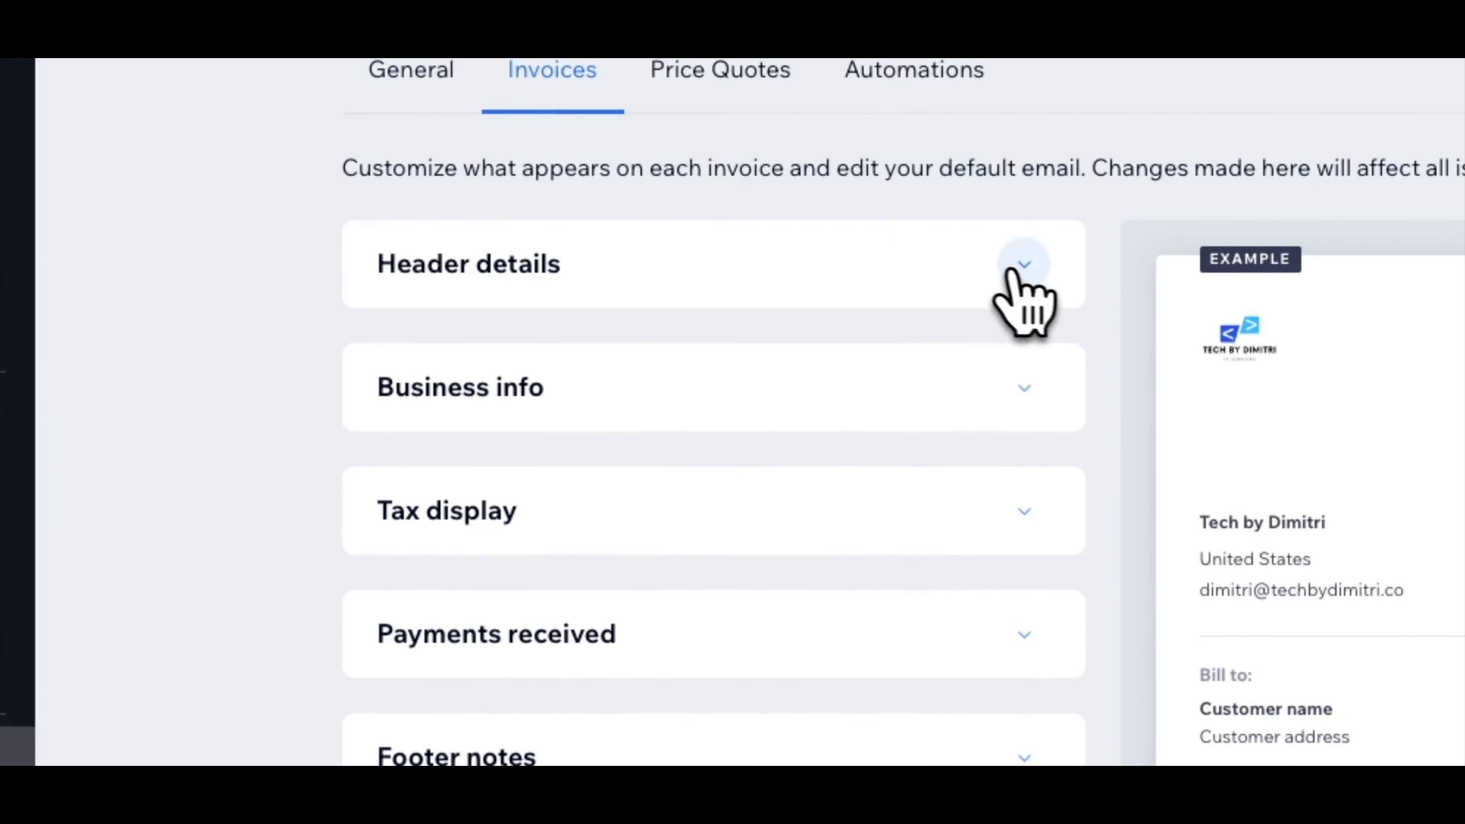
left_click(1027, 266)
scroll(785, 360, "down", 6)
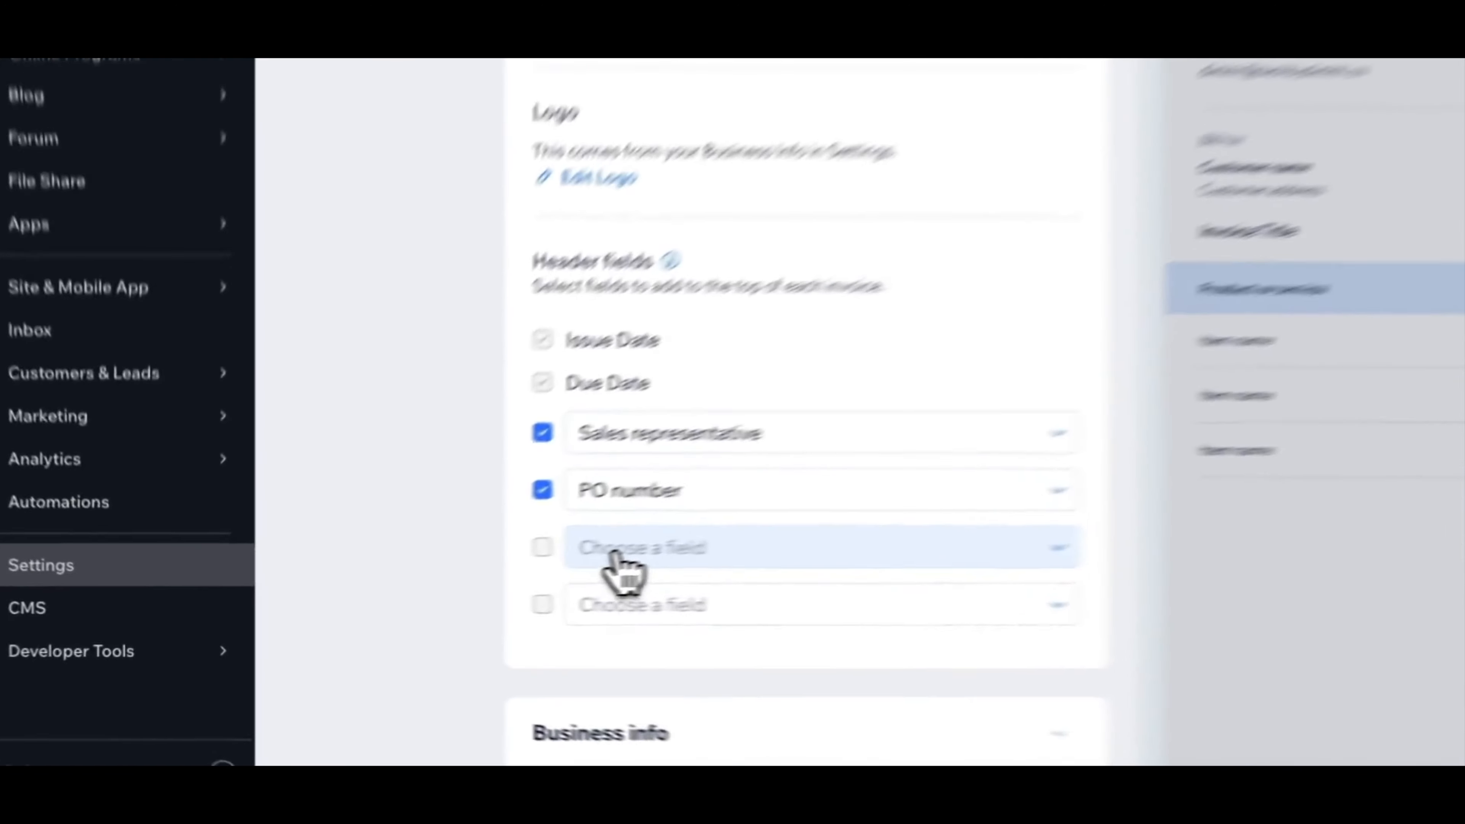
left_click(429, 580)
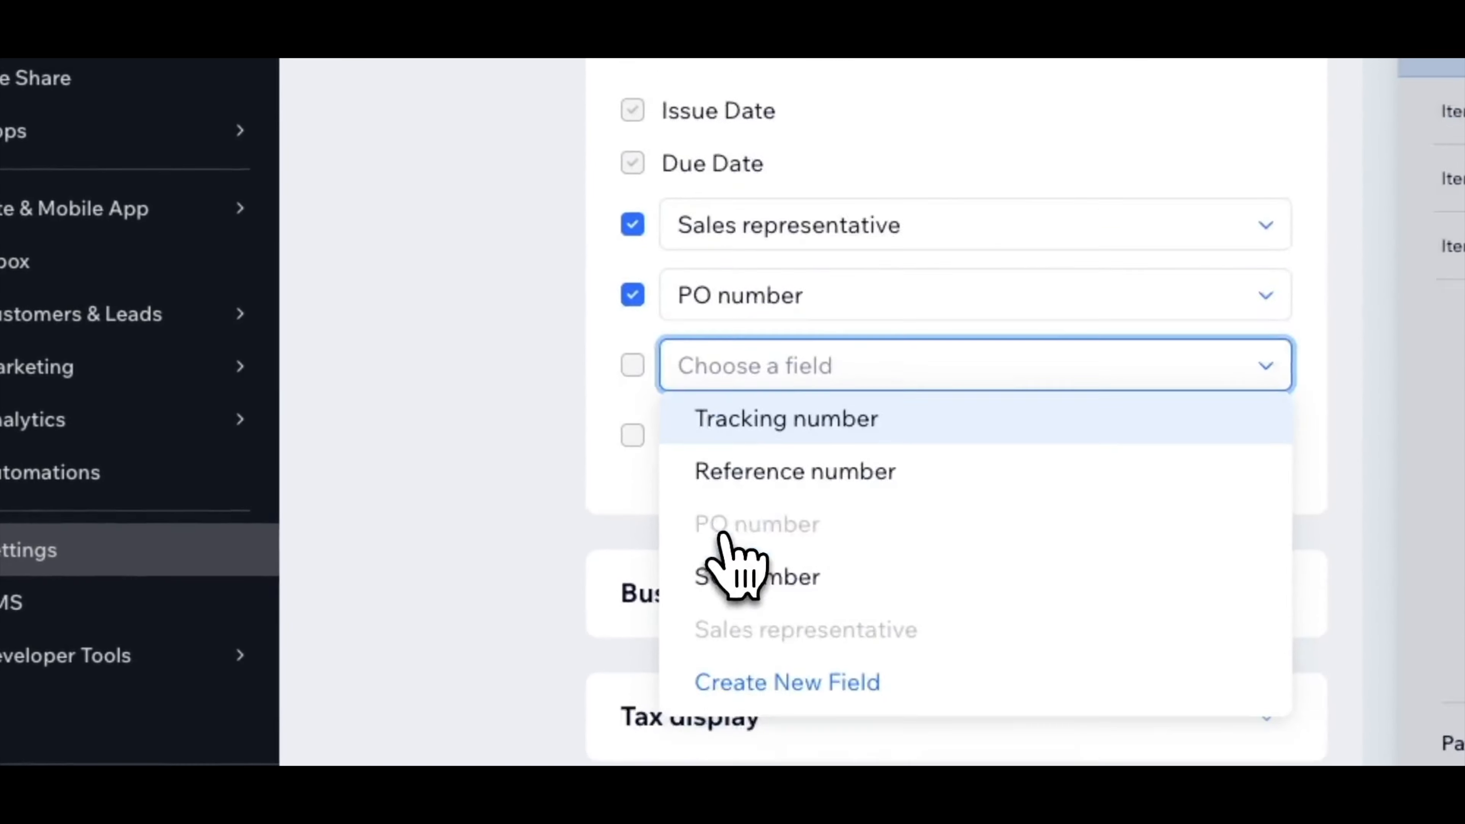
scroll(728, 554, "down", 2)
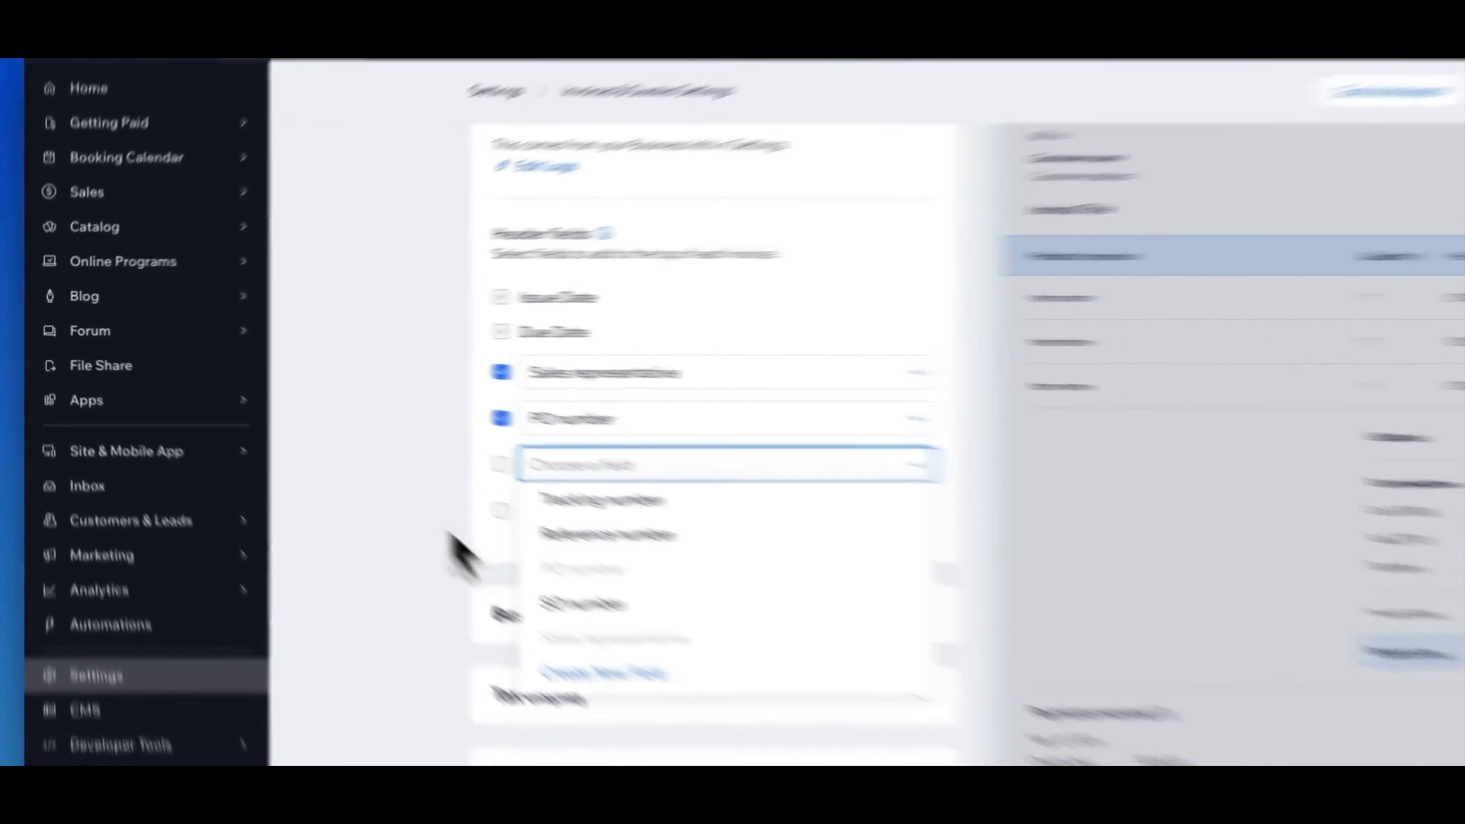
left_click(332, 465)
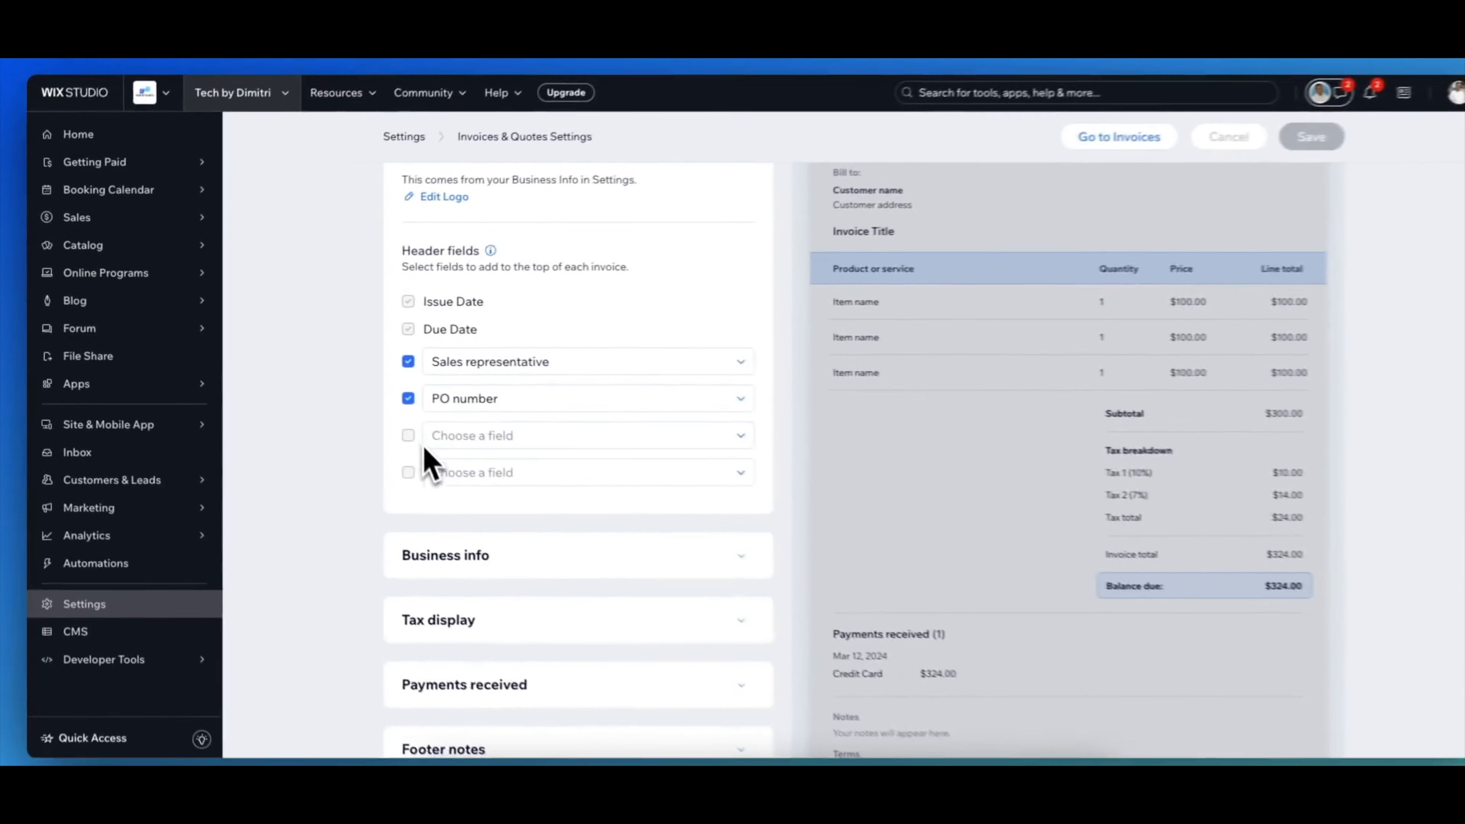
scroll(413, 439, "up", 5)
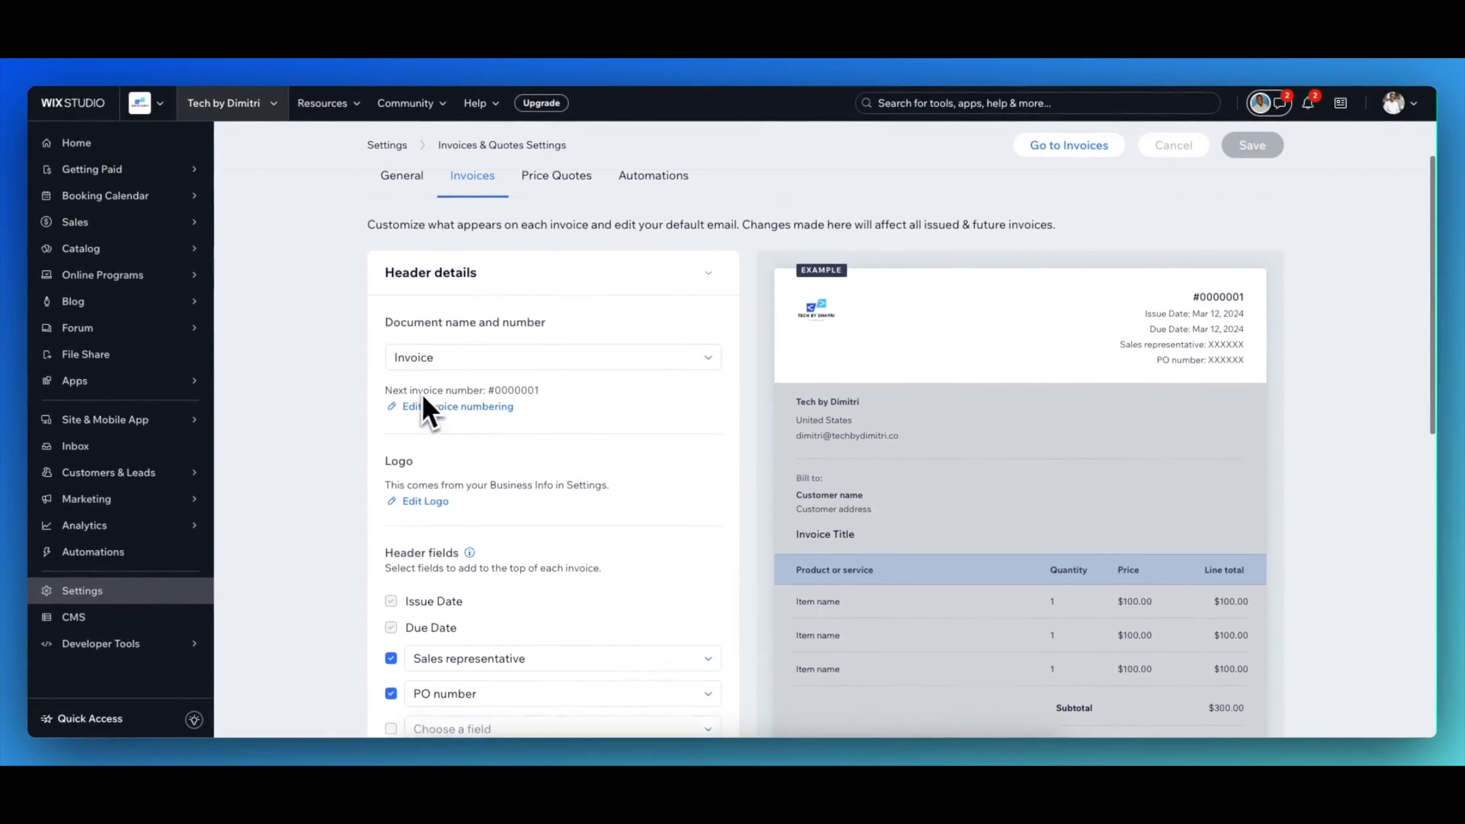
scroll(484, 441, "down", 6)
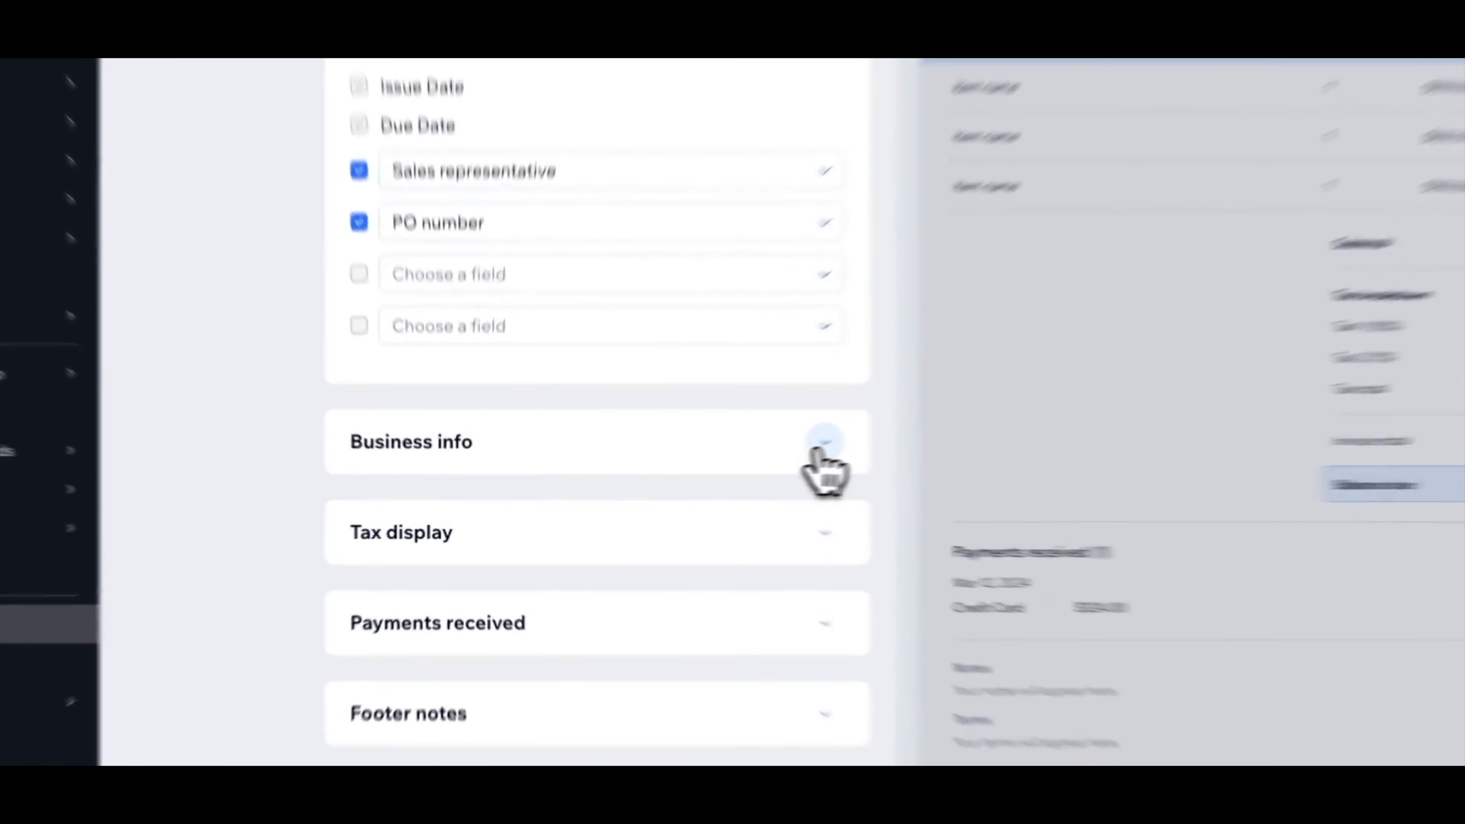
Review the Business info, Tax display, Payments received and Footer notes sections of the invoice settings
left_click(825, 443)
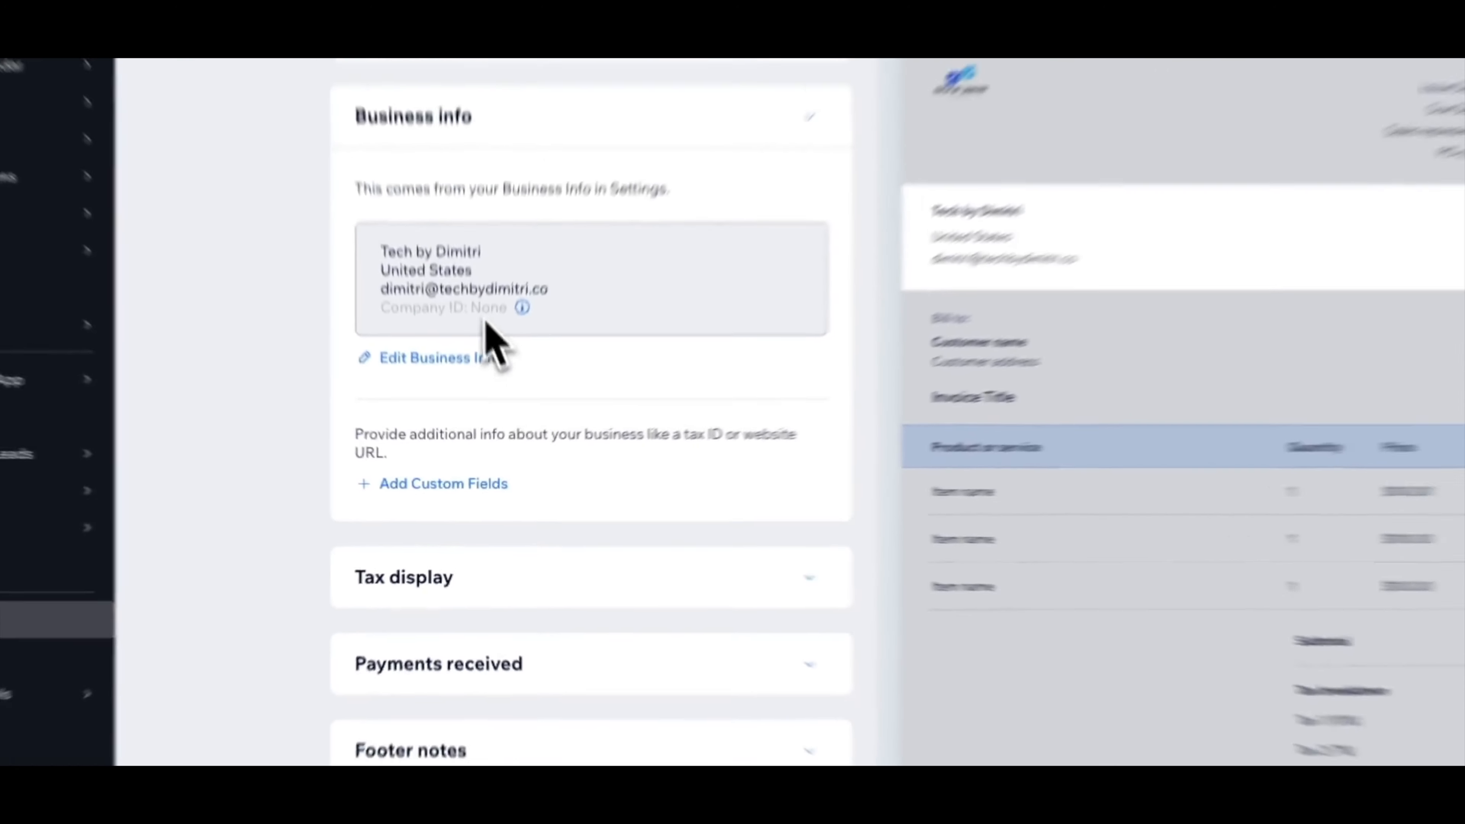
mouse_move(505, 371)
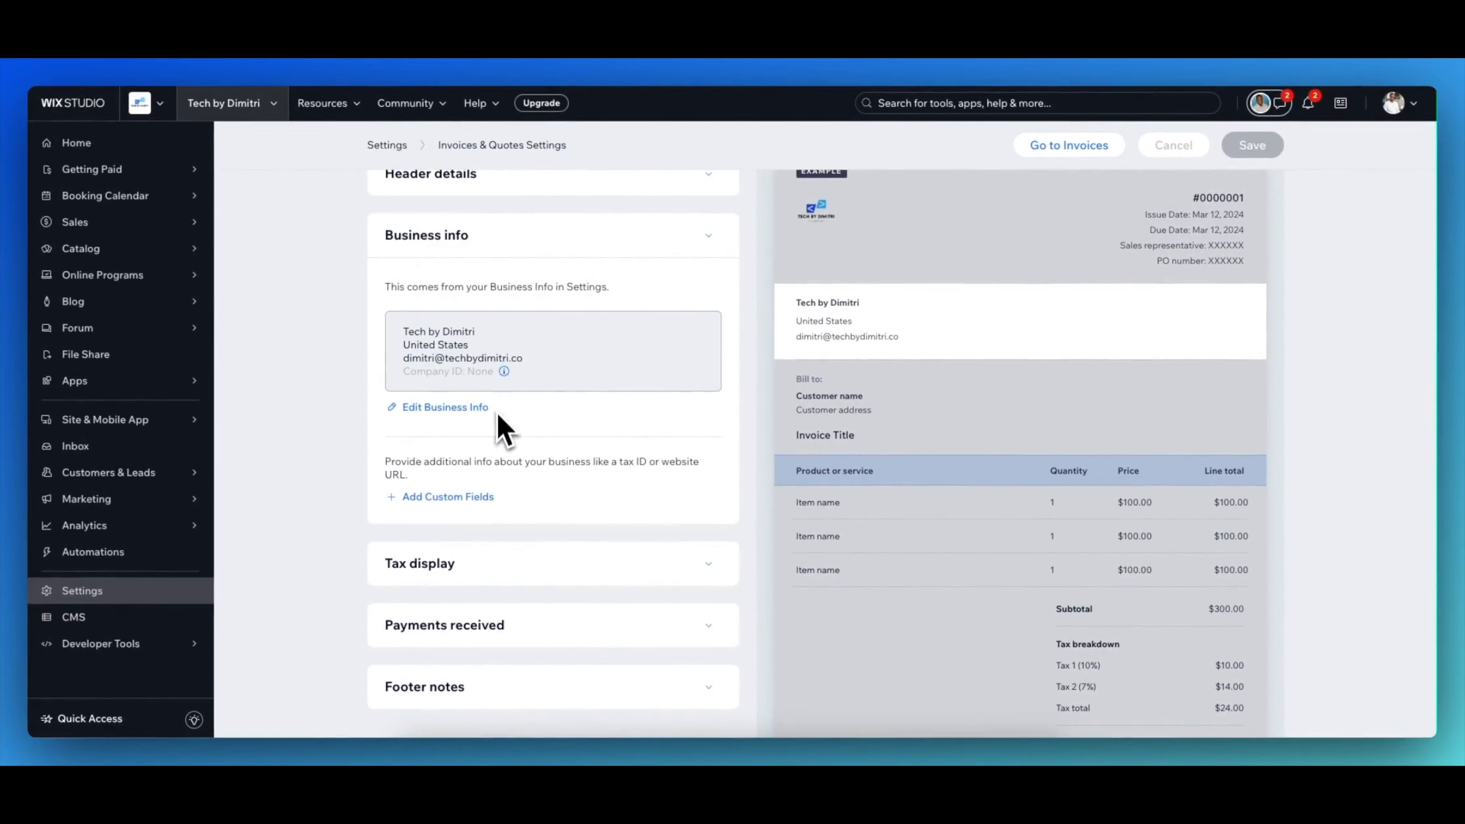
scroll(487, 511, "down", 2)
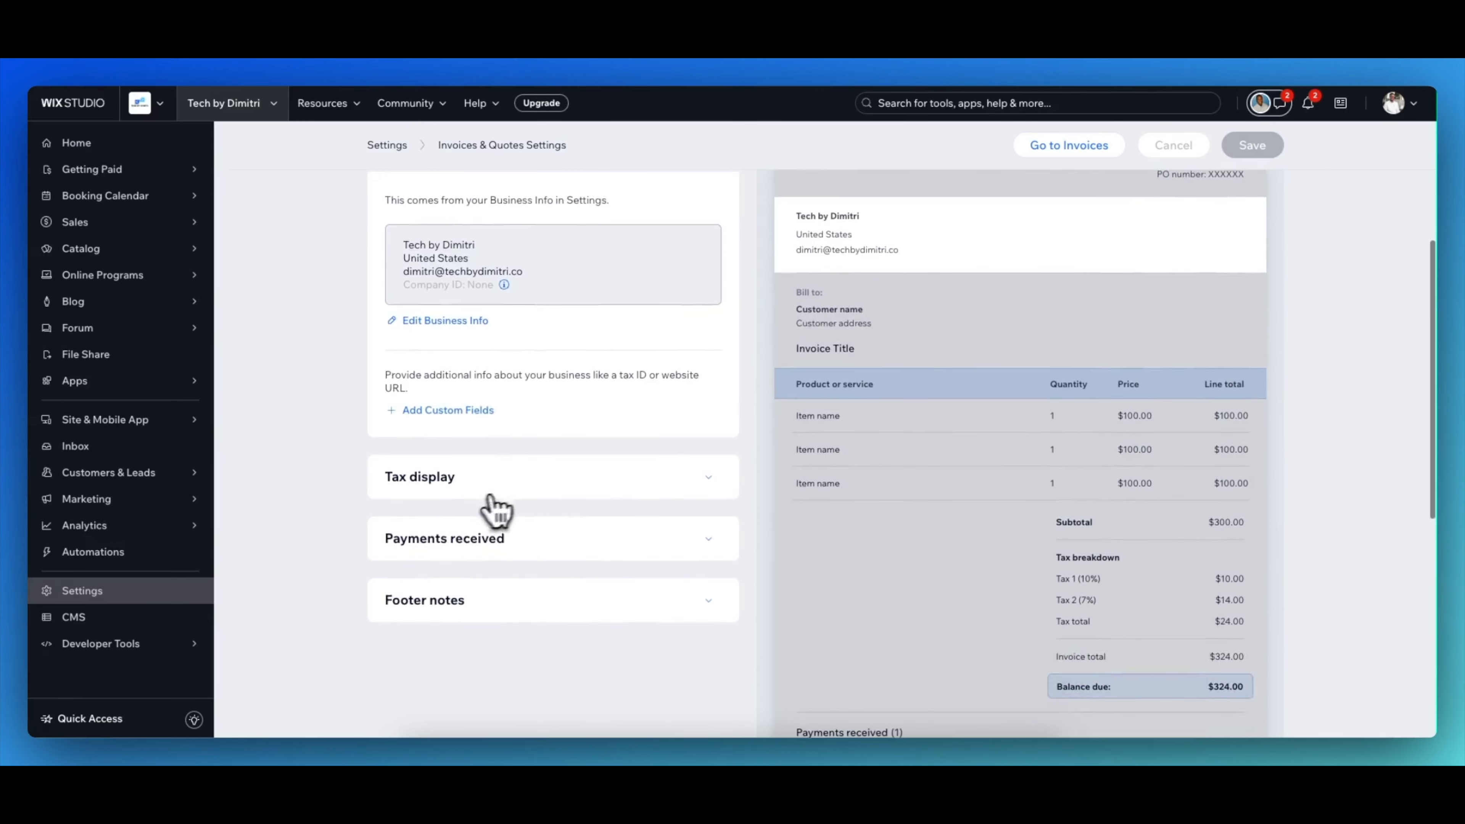
left_click(704, 480)
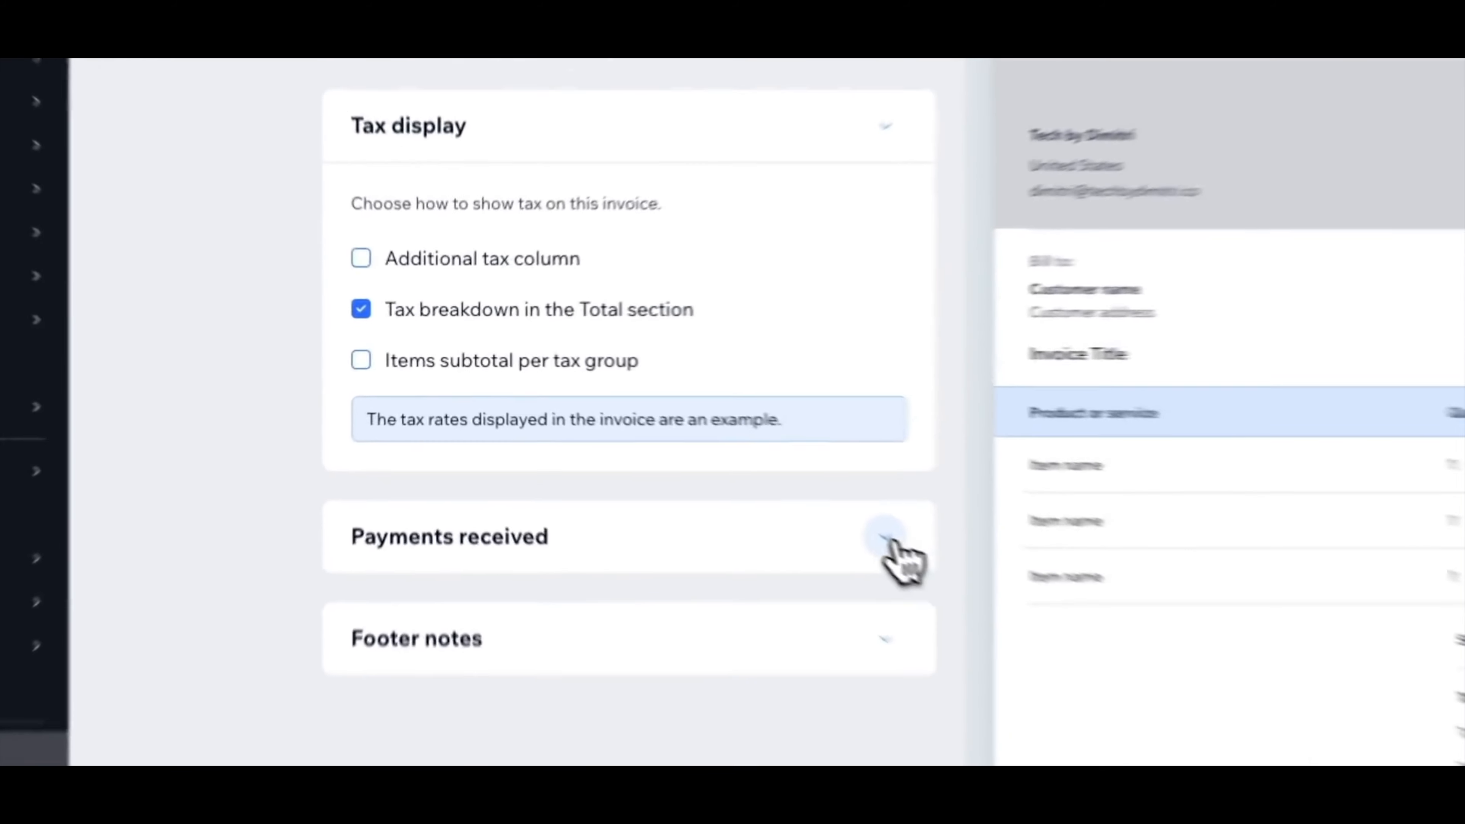
left_click(709, 461)
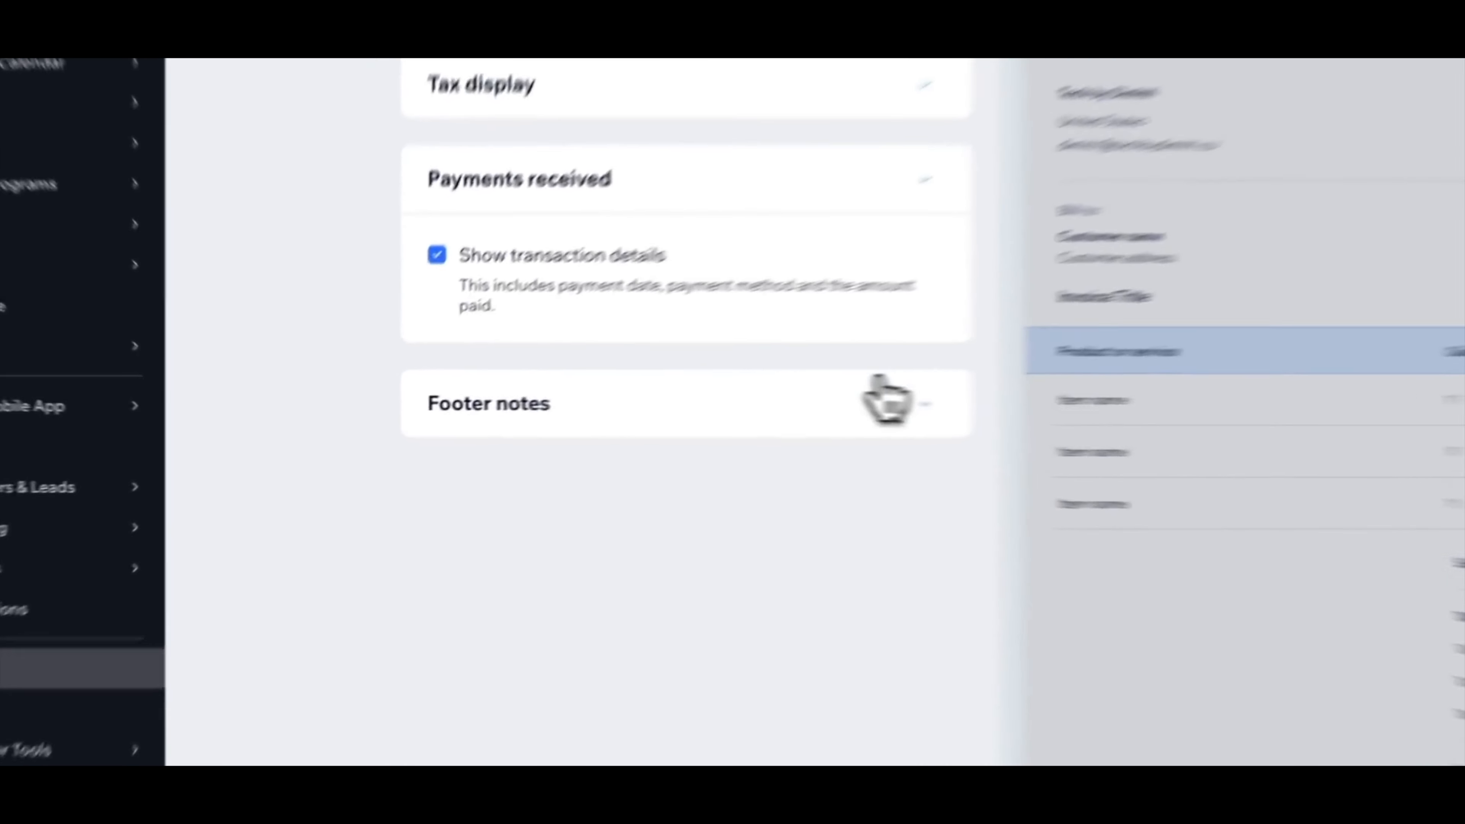
left_click(679, 413)
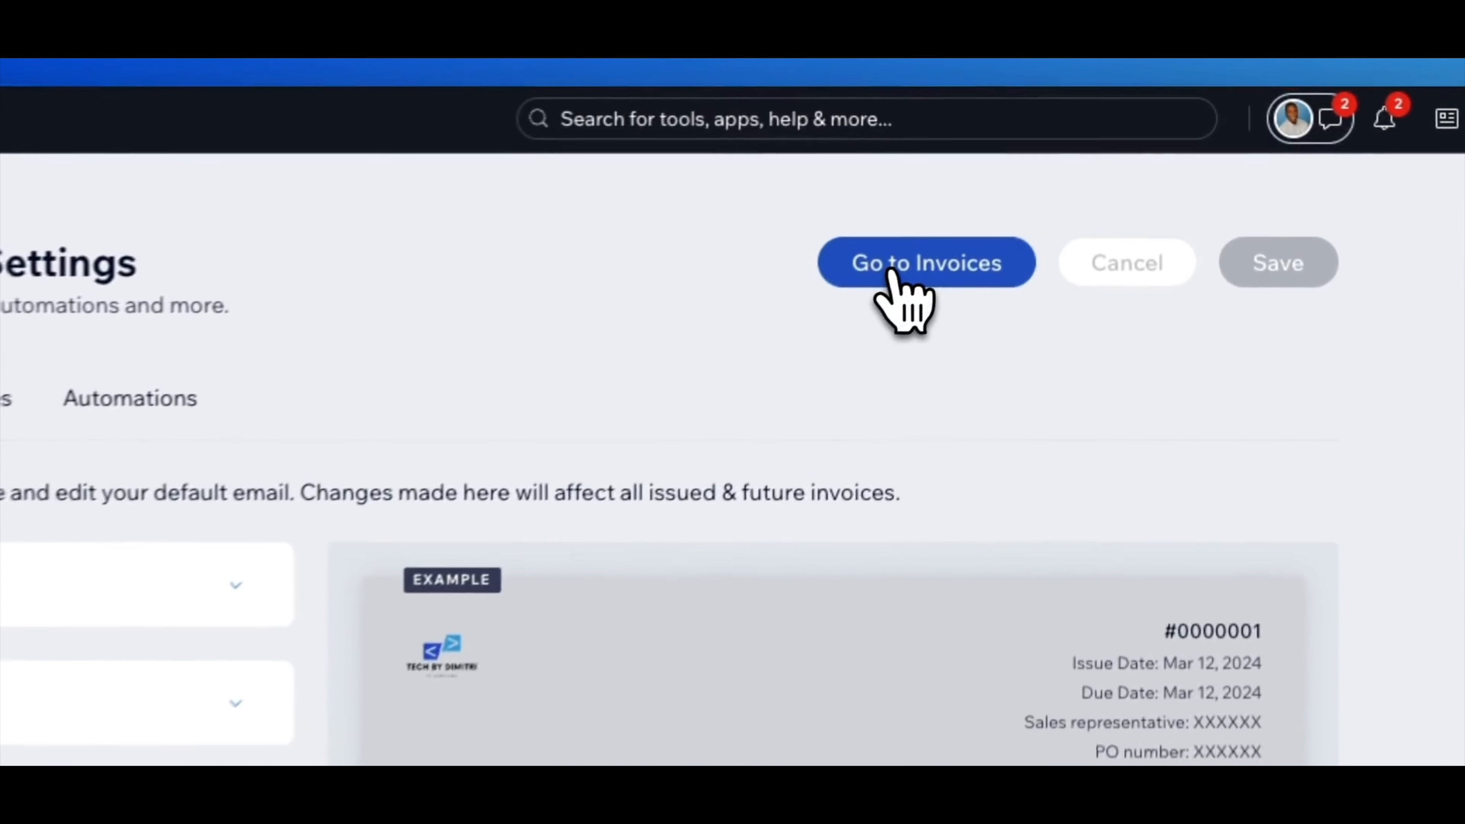
Go from the settings to Invoices, start a new invoice and dismiss the banner offering to return to settings
left_click(1064, 181)
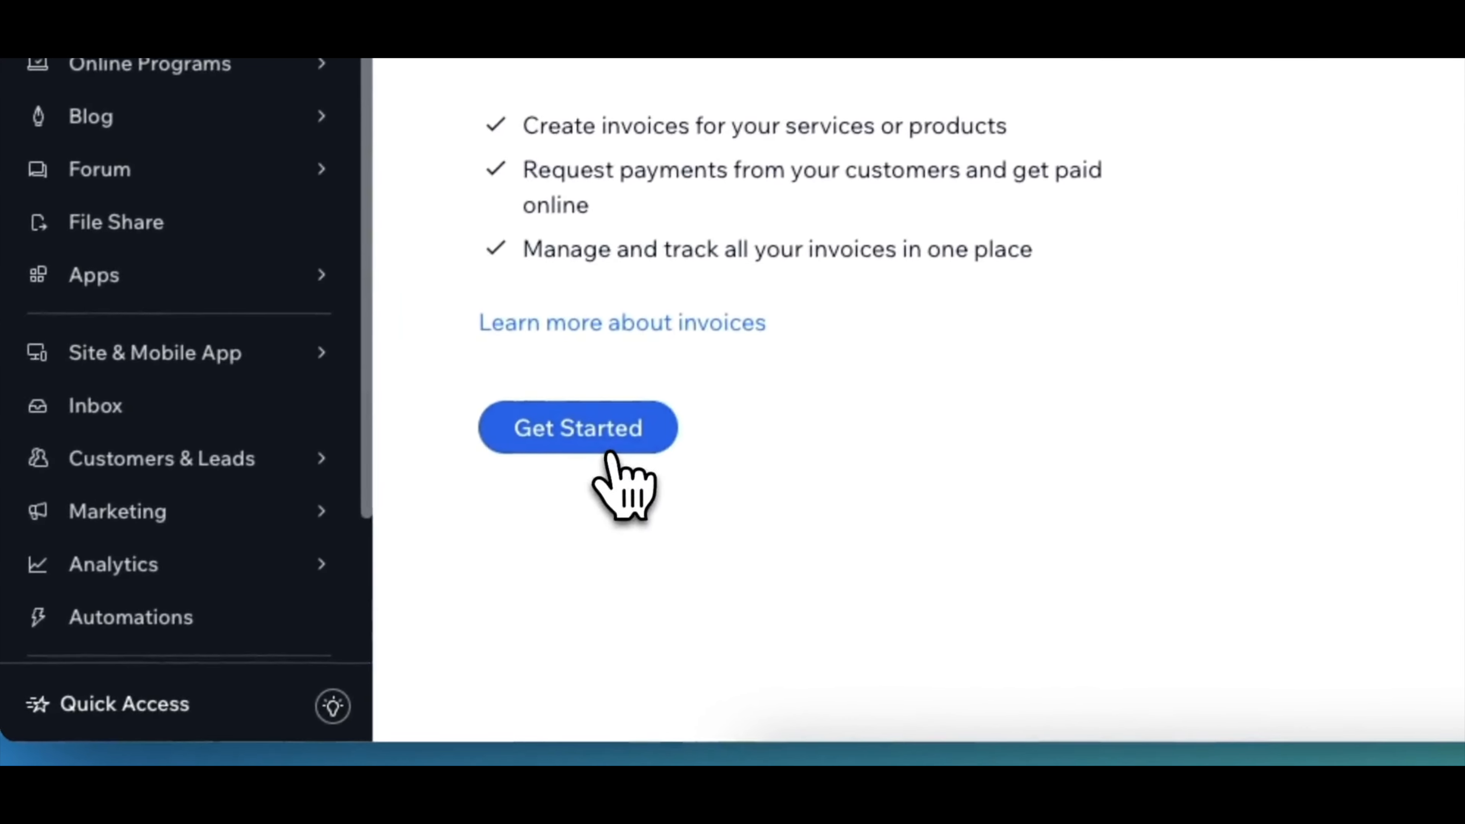
left_click(600, 438)
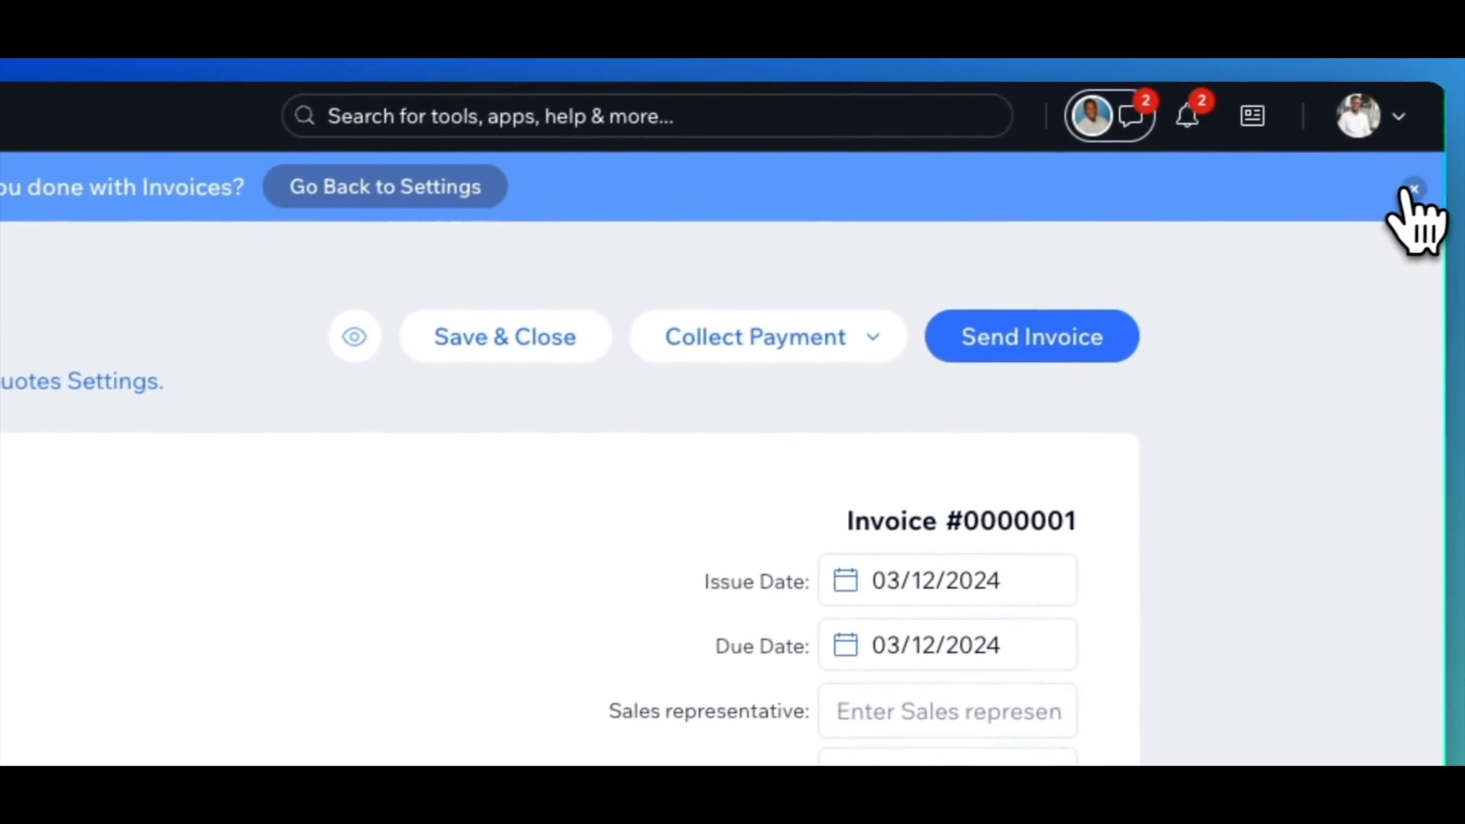
left_click(1412, 190)
scroll(540, 436, "down", 3)
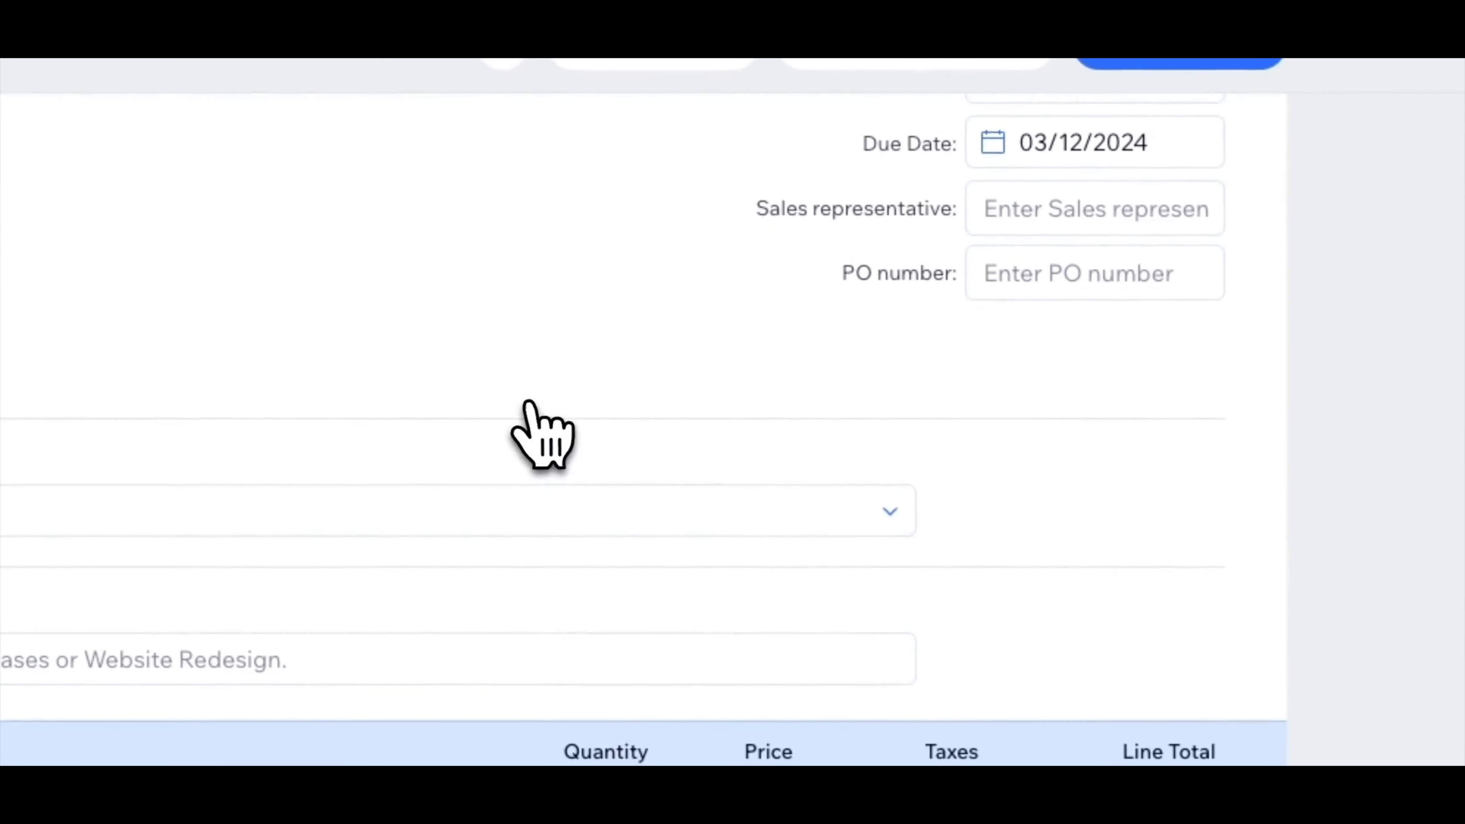
Fill in the sales representative's name and the PO number in the invoice header
scroll(562, 470, "up", 4)
left_click(1083, 428)
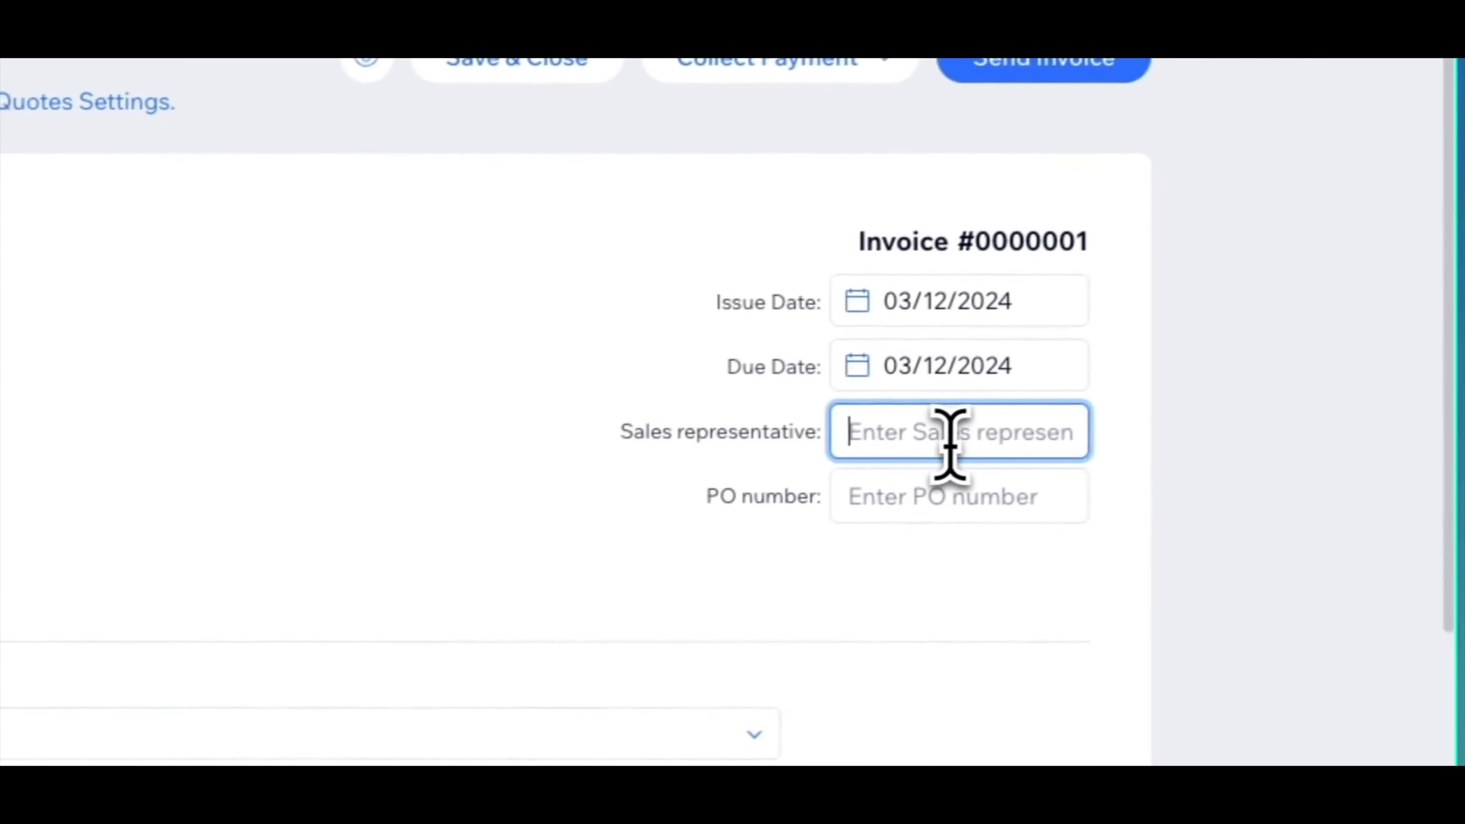
type("Dimitri")
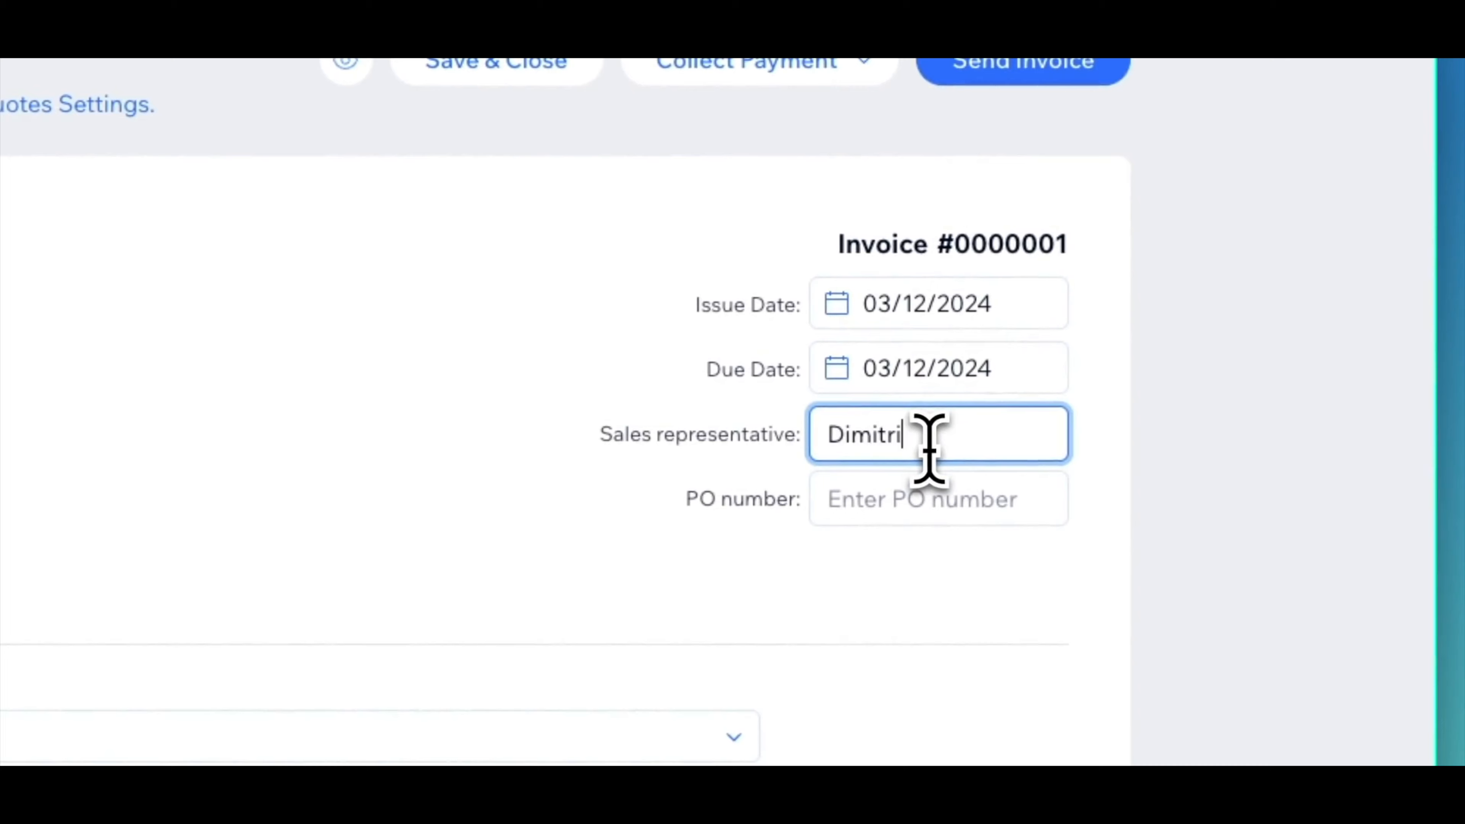
key("Tab")
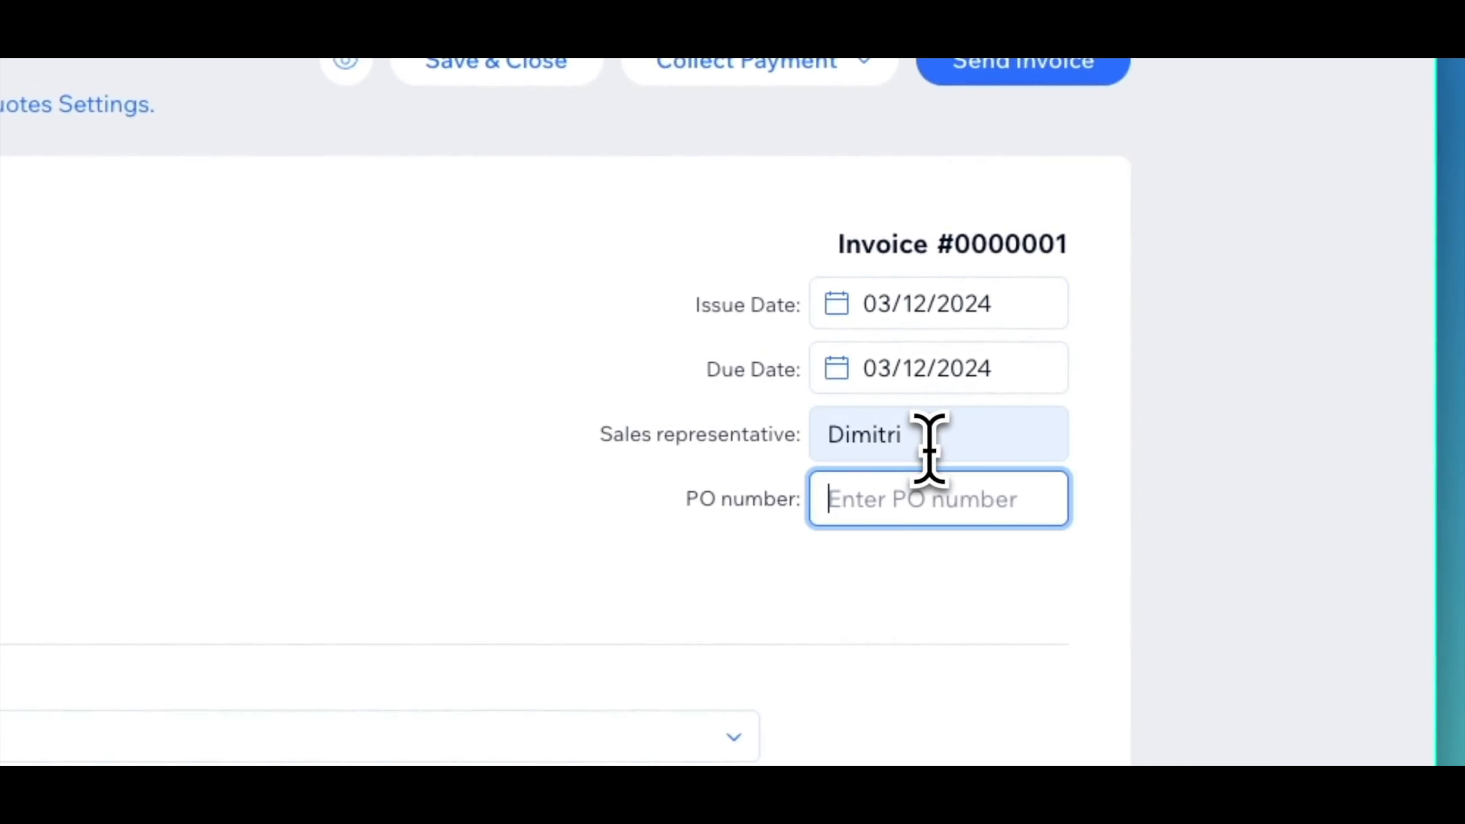
type("90")
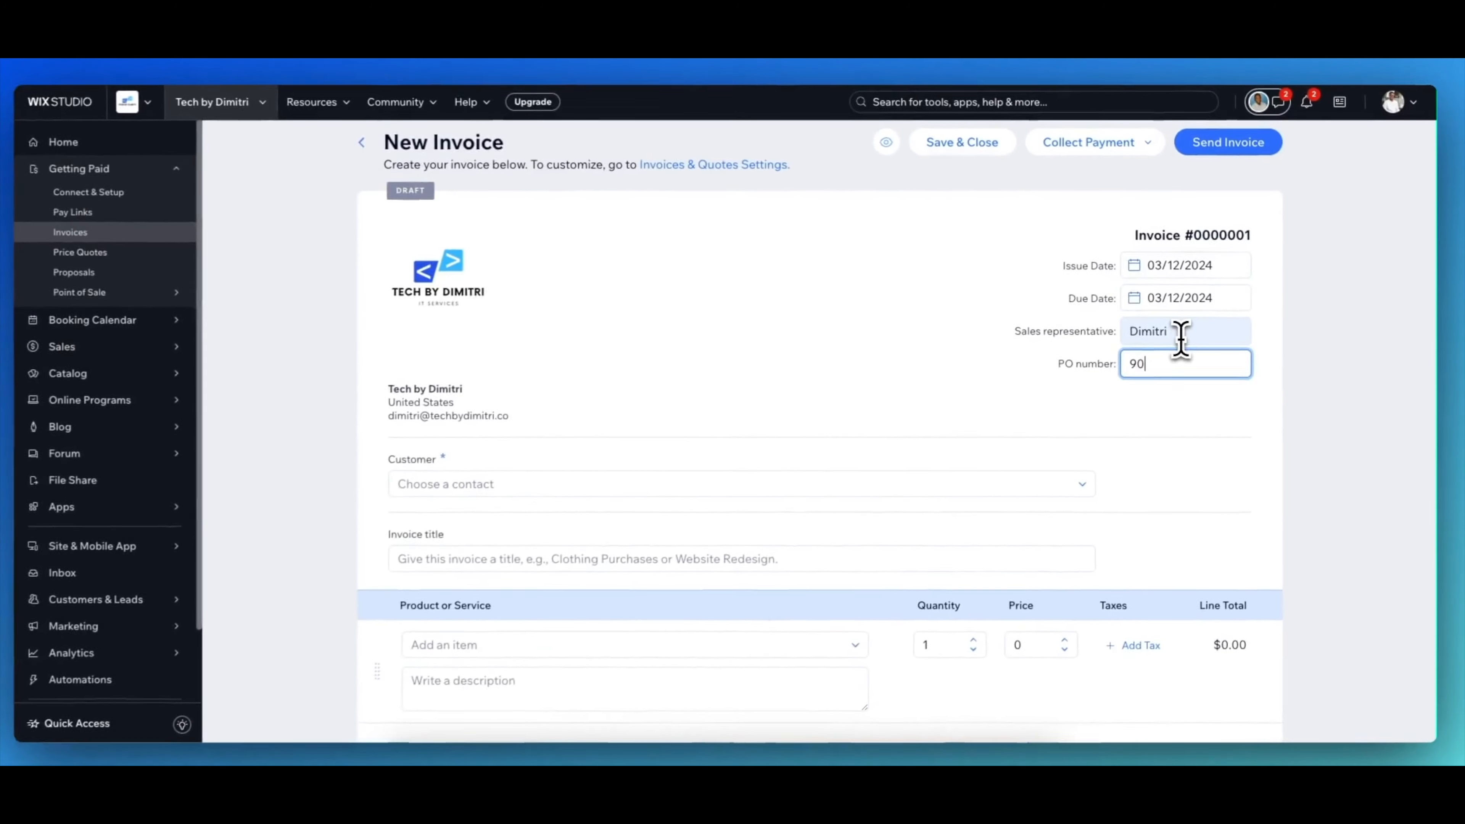
type("210")
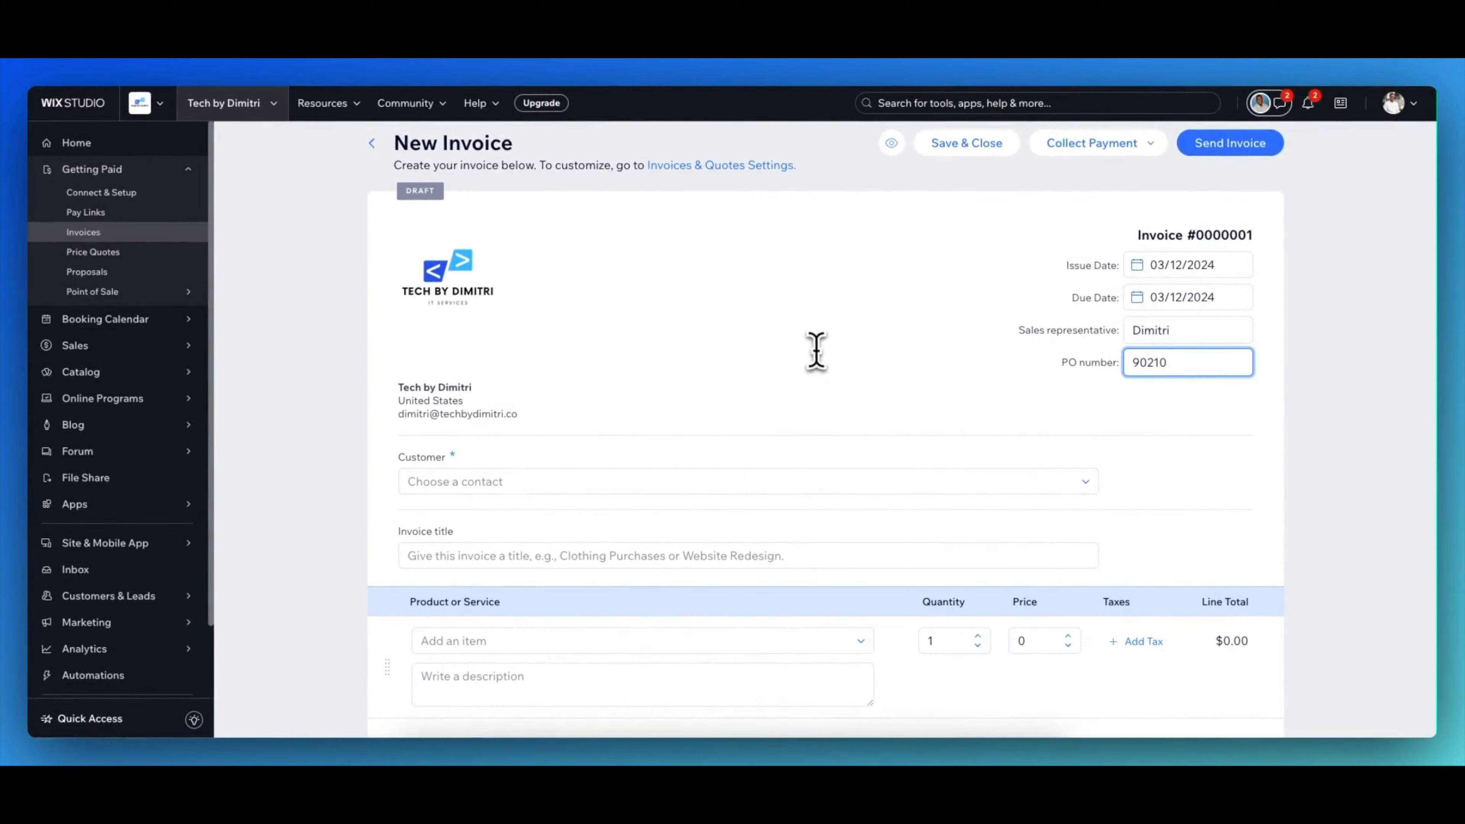
Choose the Wallcraft Custom contact as the customer and title the invoice "Web Design"
scroll(738, 343, "down", 3)
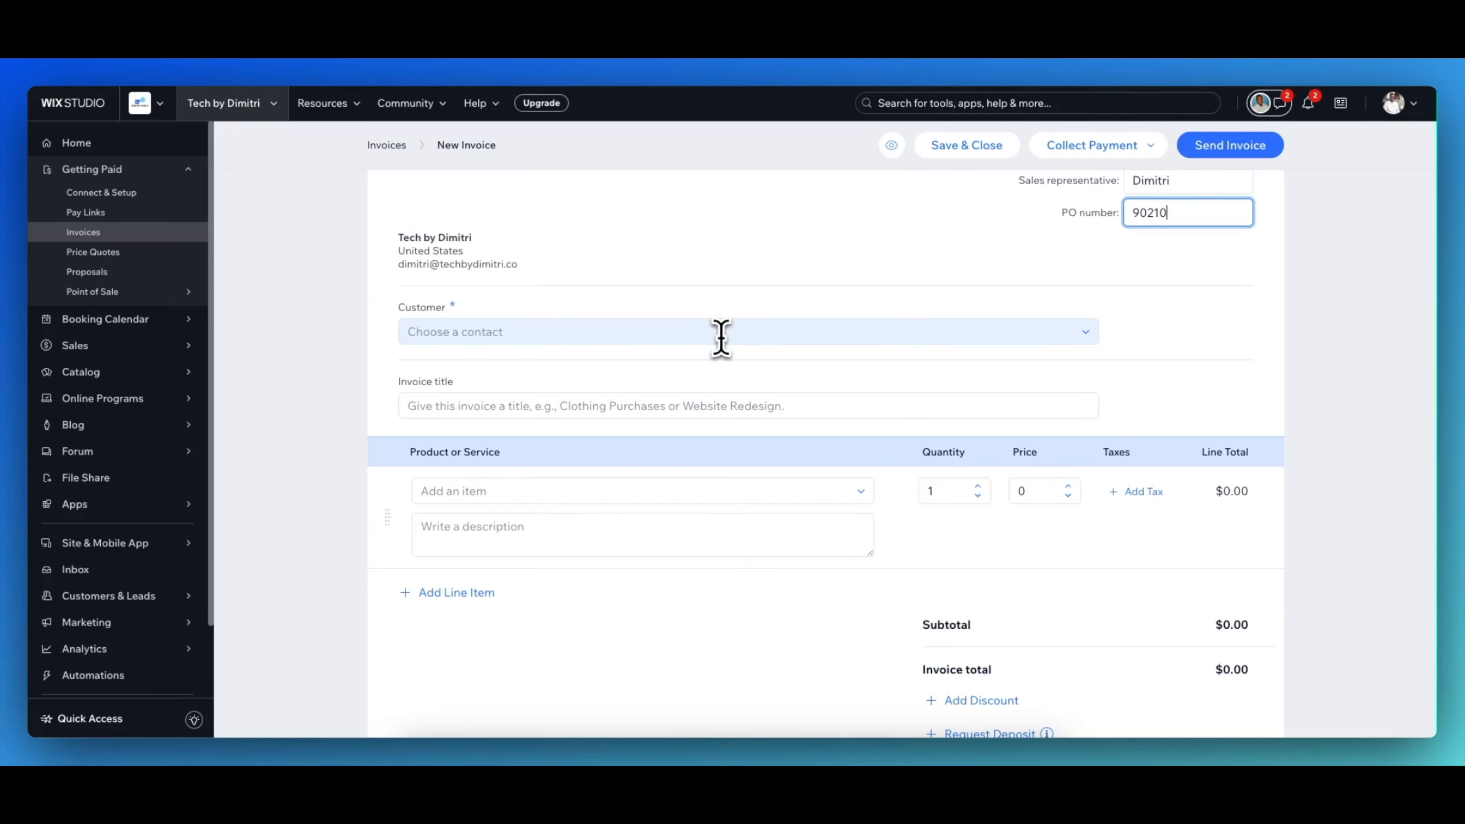
left_click(721, 333)
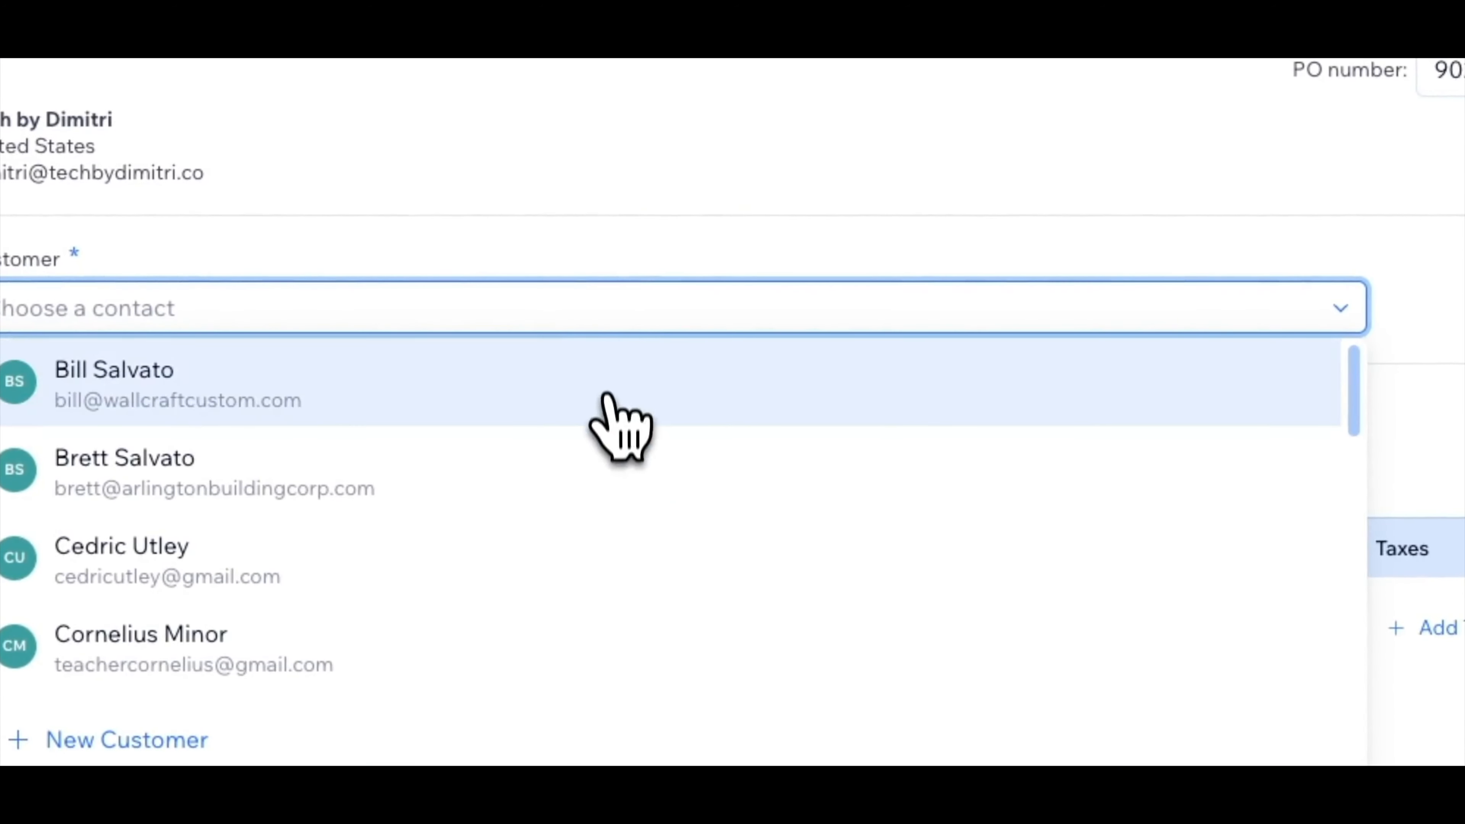
left_click(583, 398)
left_click(785, 419)
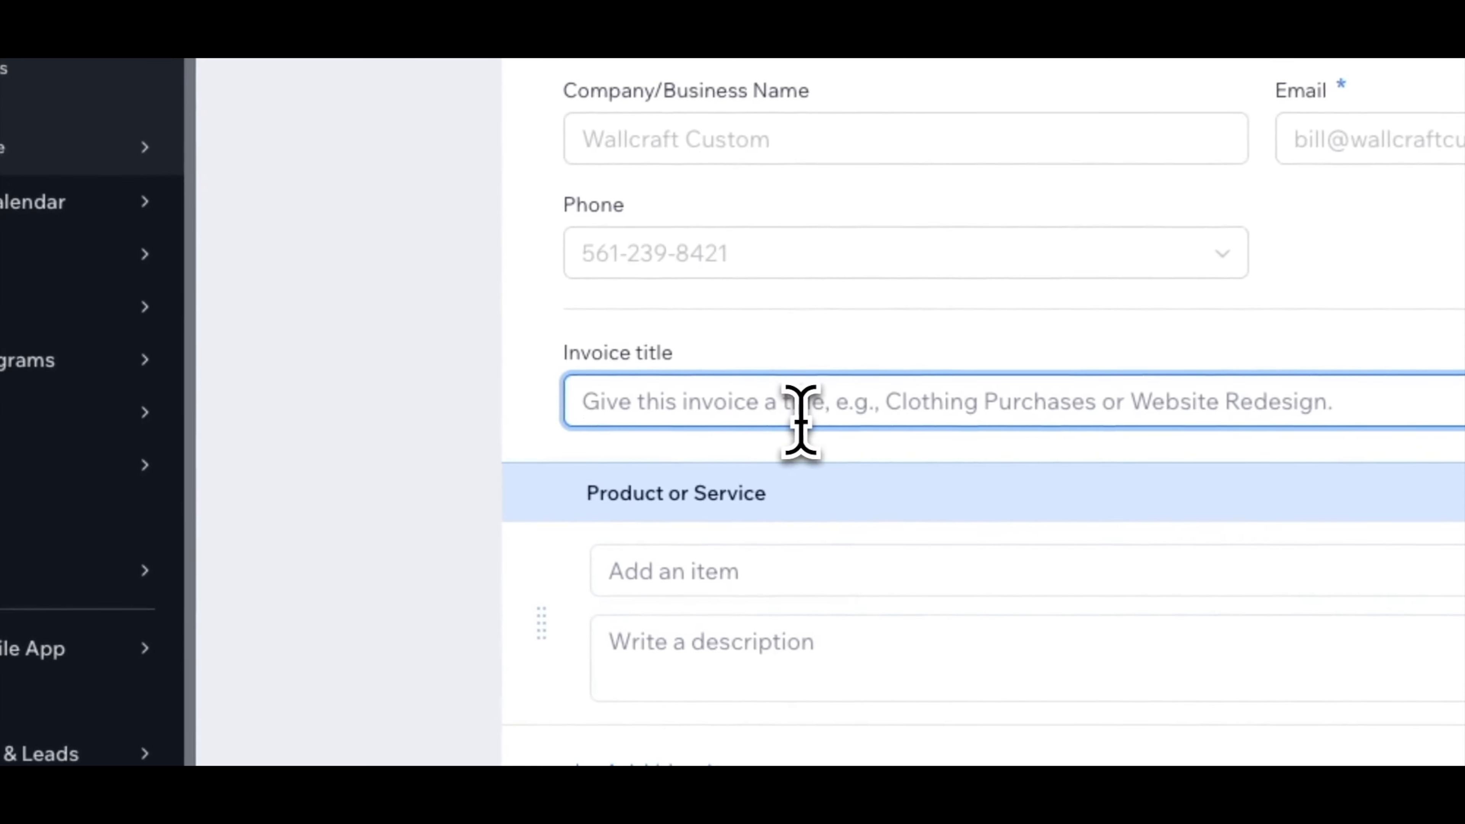
type("Web Dei")
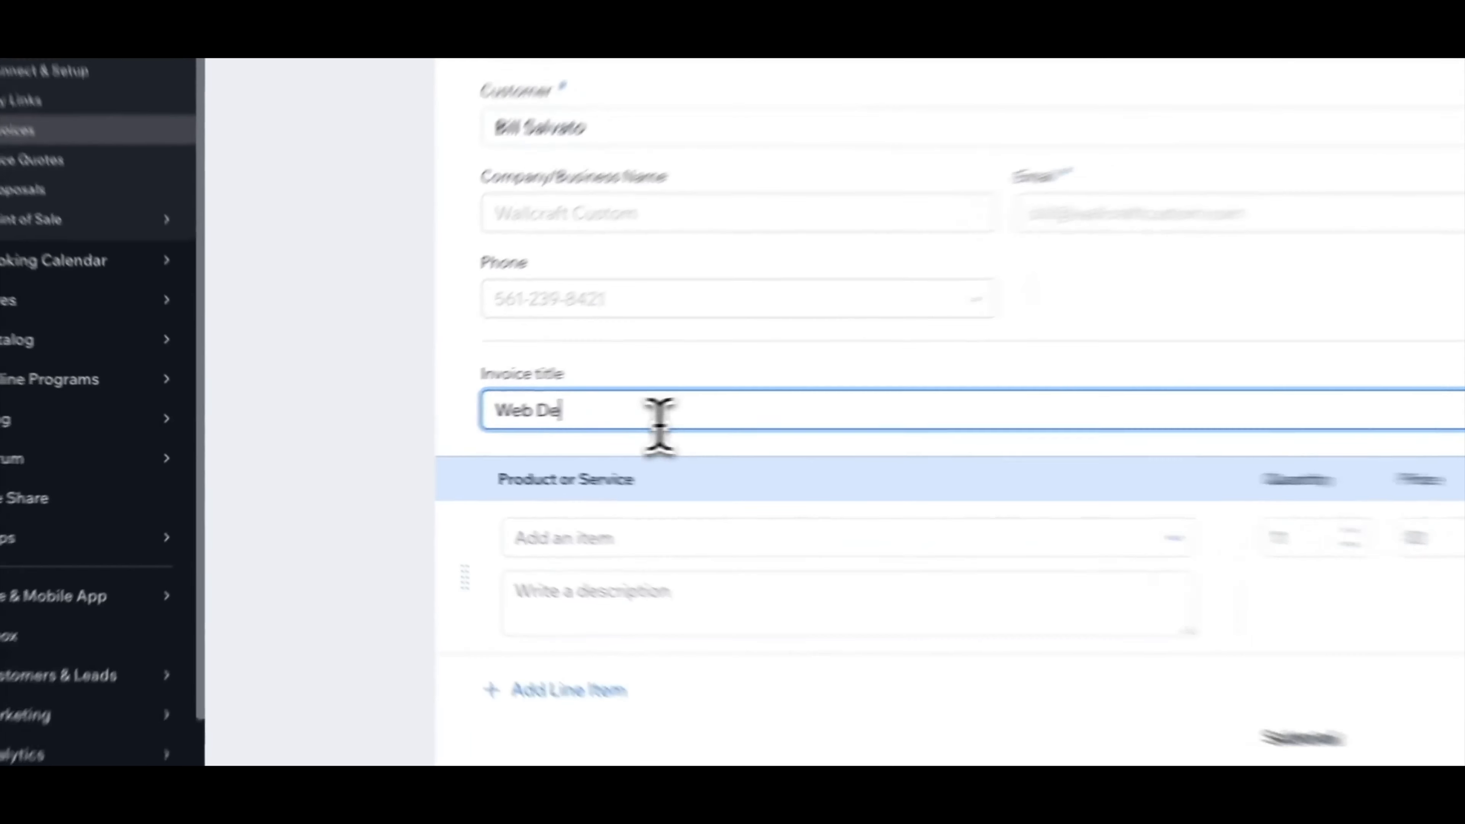
type("ign")
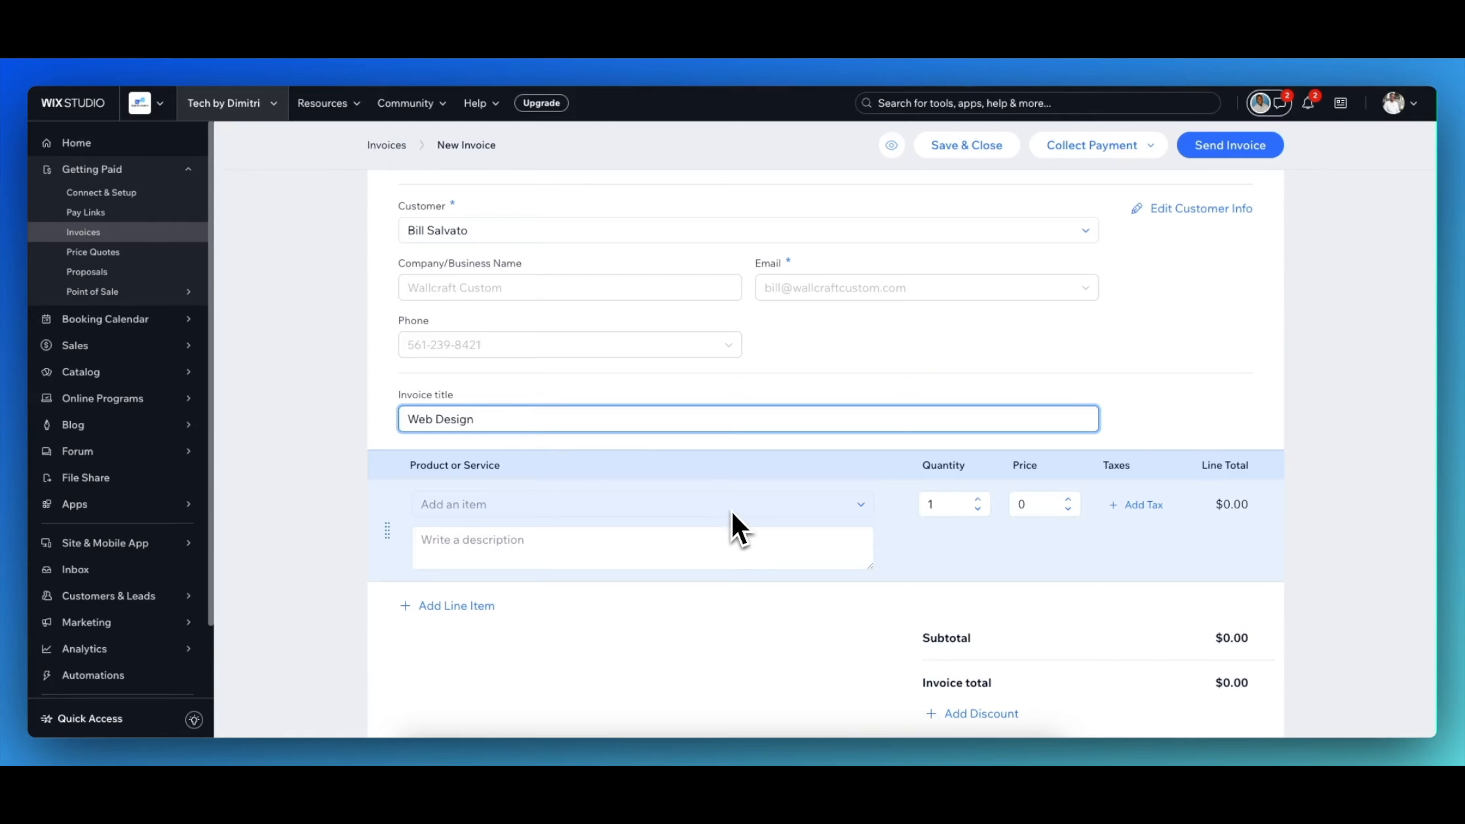
Create and add the invoice item "Web Development Work" with description "This is work done for clients on an hourly basis.", priced at $150
scroll(736, 524, "down", 2)
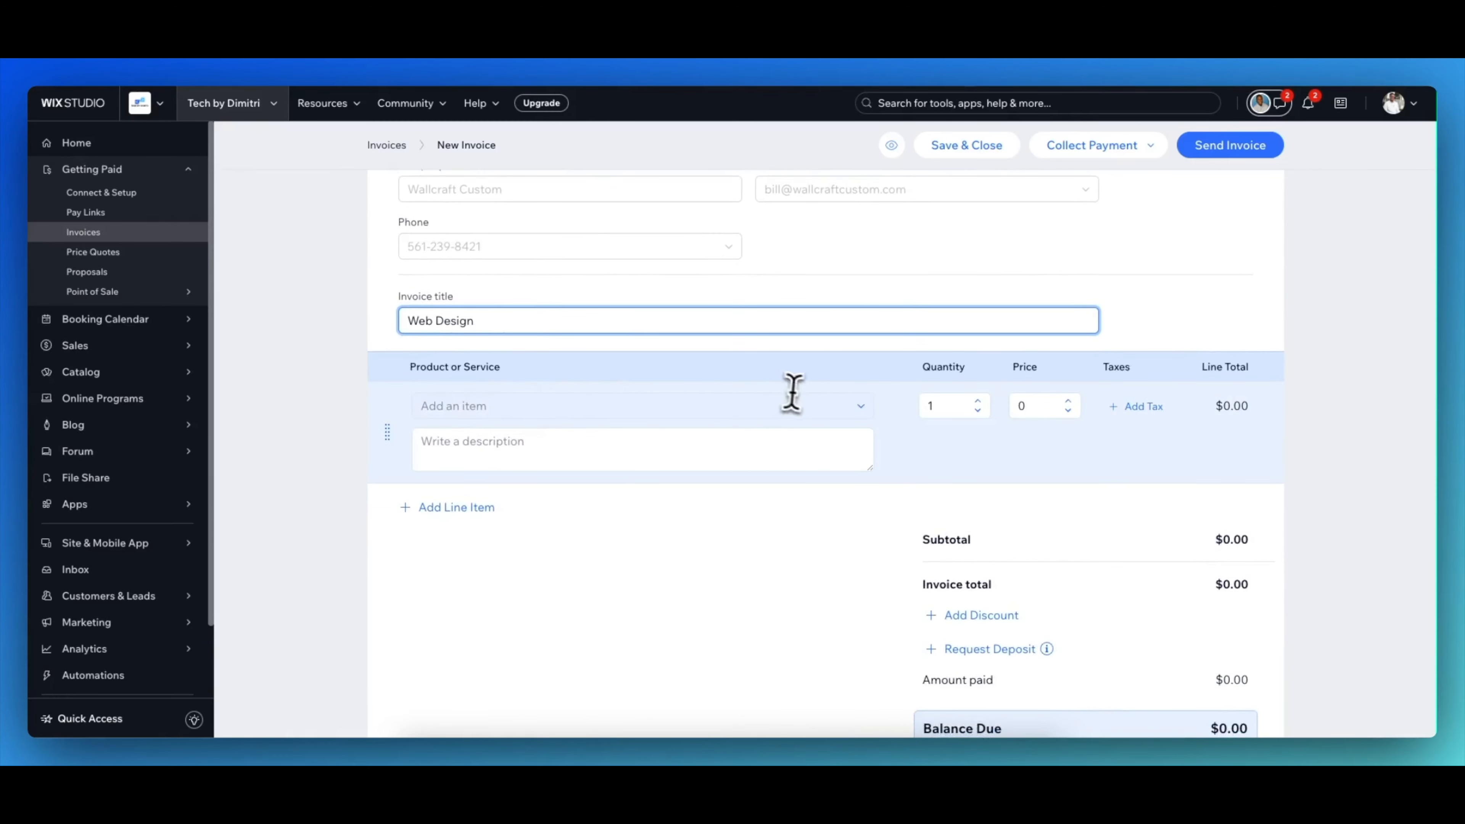
left_click(789, 418)
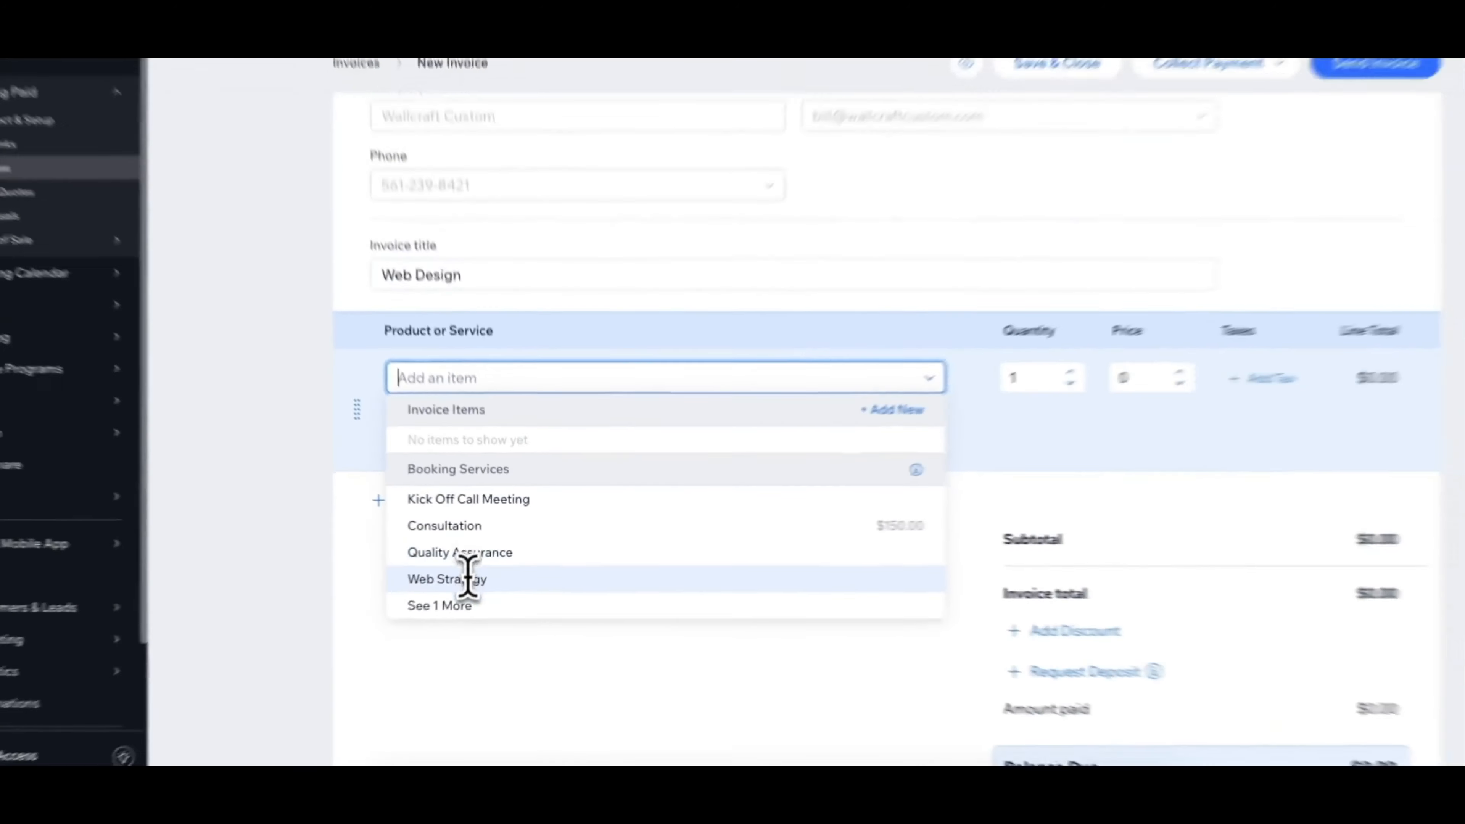
scroll(468, 578, "down", 2)
left_click(893, 410)
left_click(732, 347)
type("Web Development Work")
left_click(642, 424)
type("This is work done for clients on an hourly basis.")
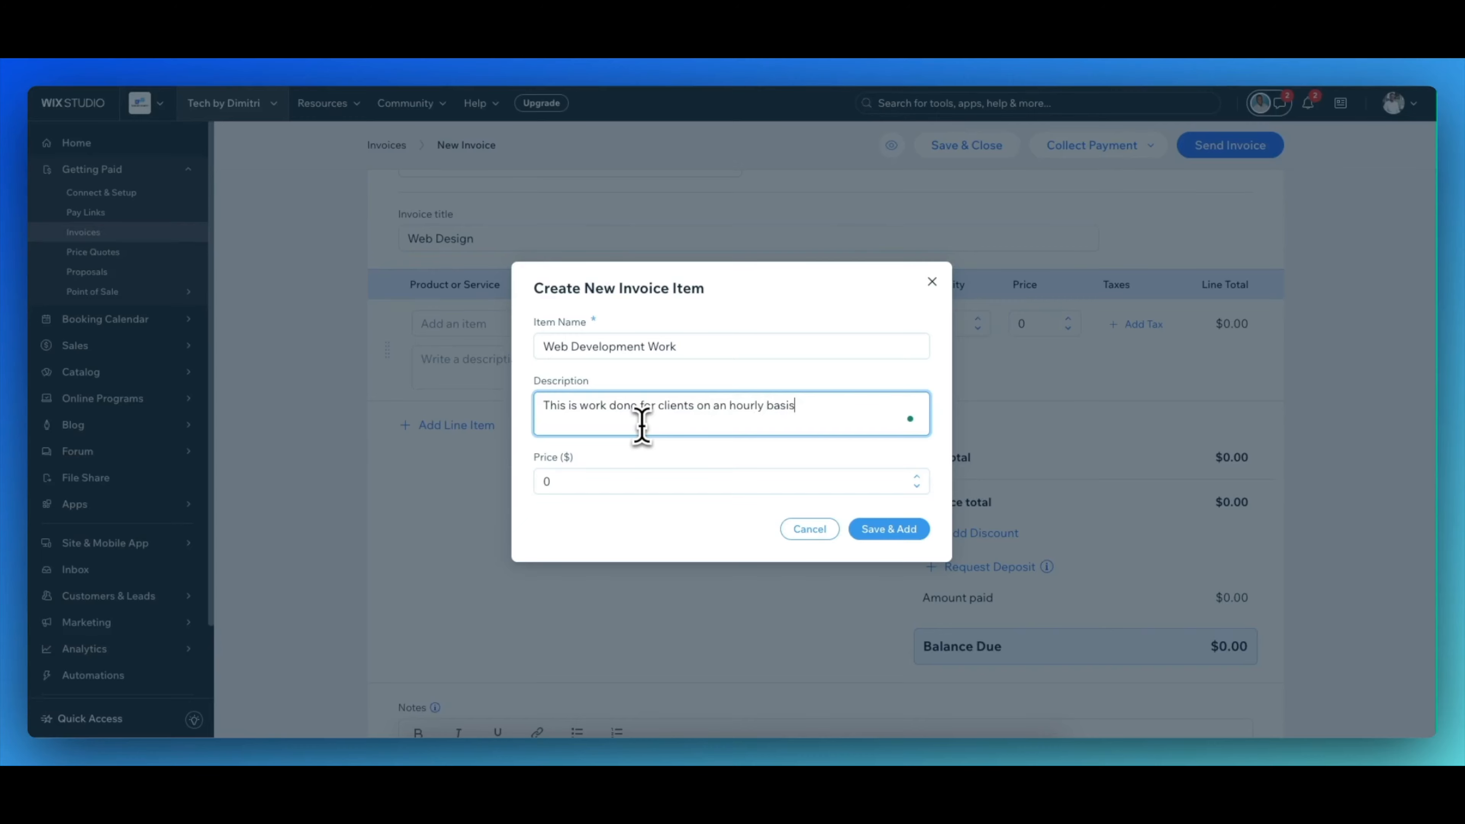
left_click(642, 484)
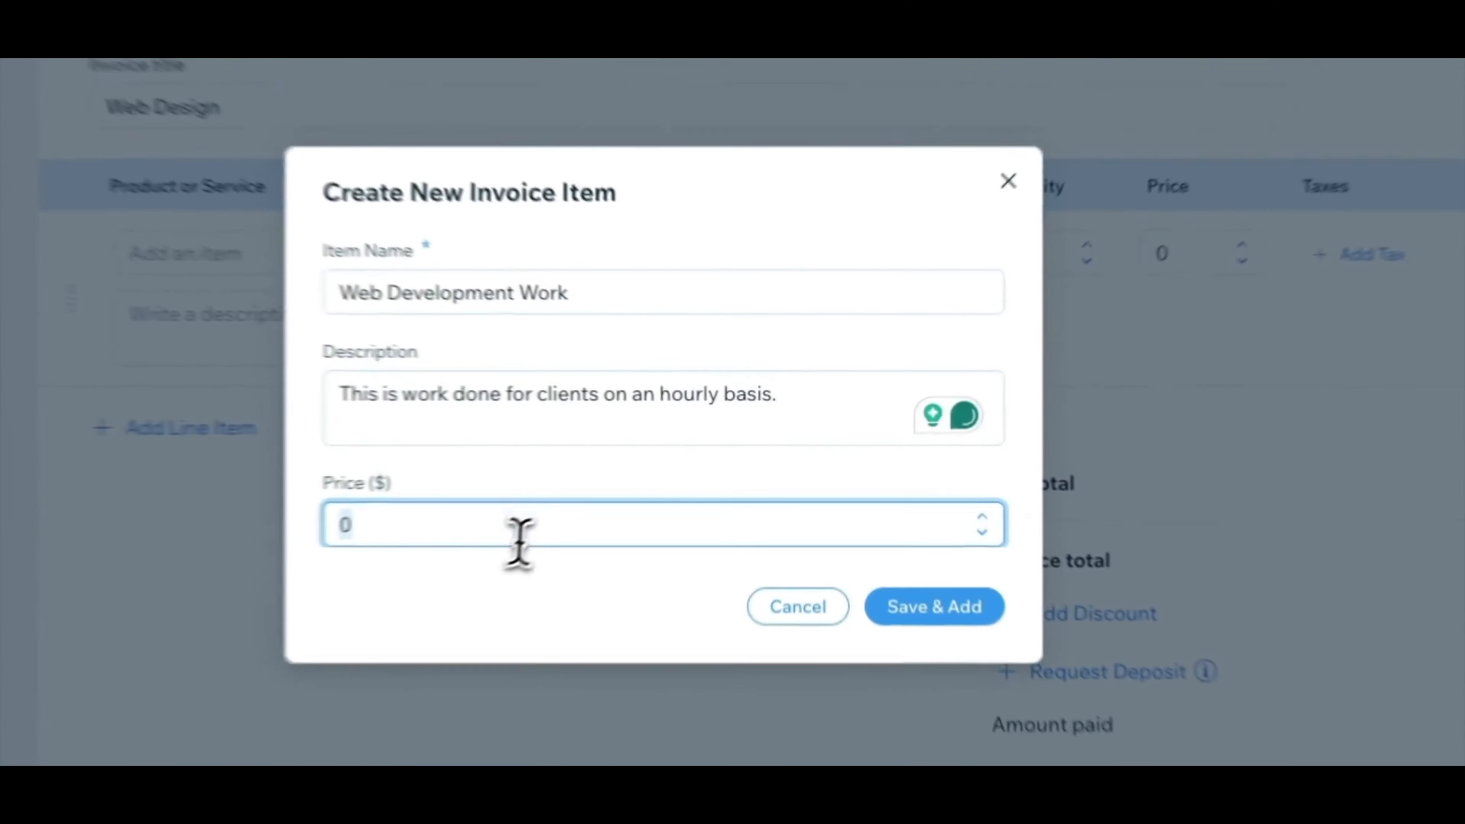
type("150")
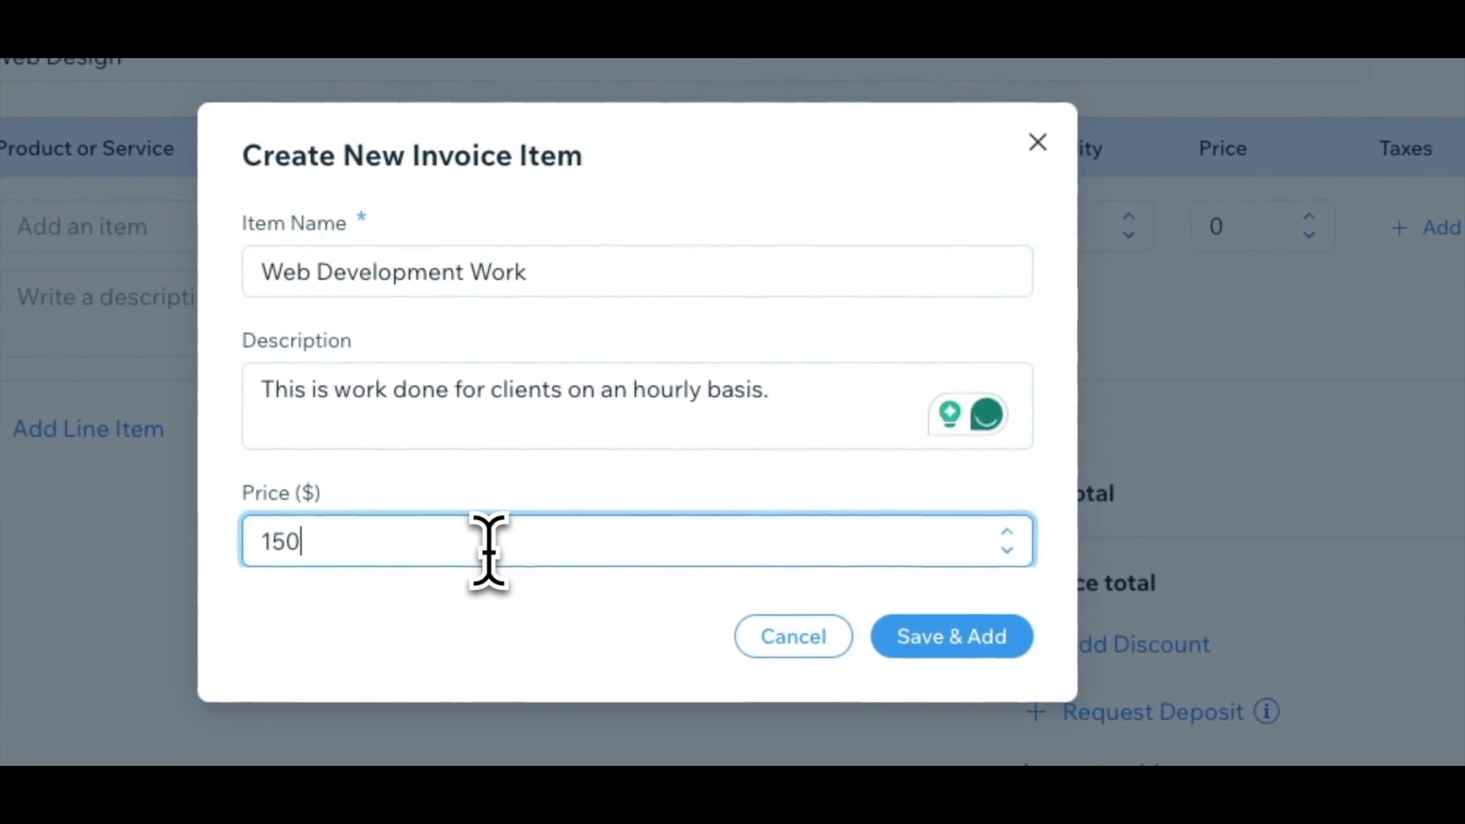
left_click(983, 635)
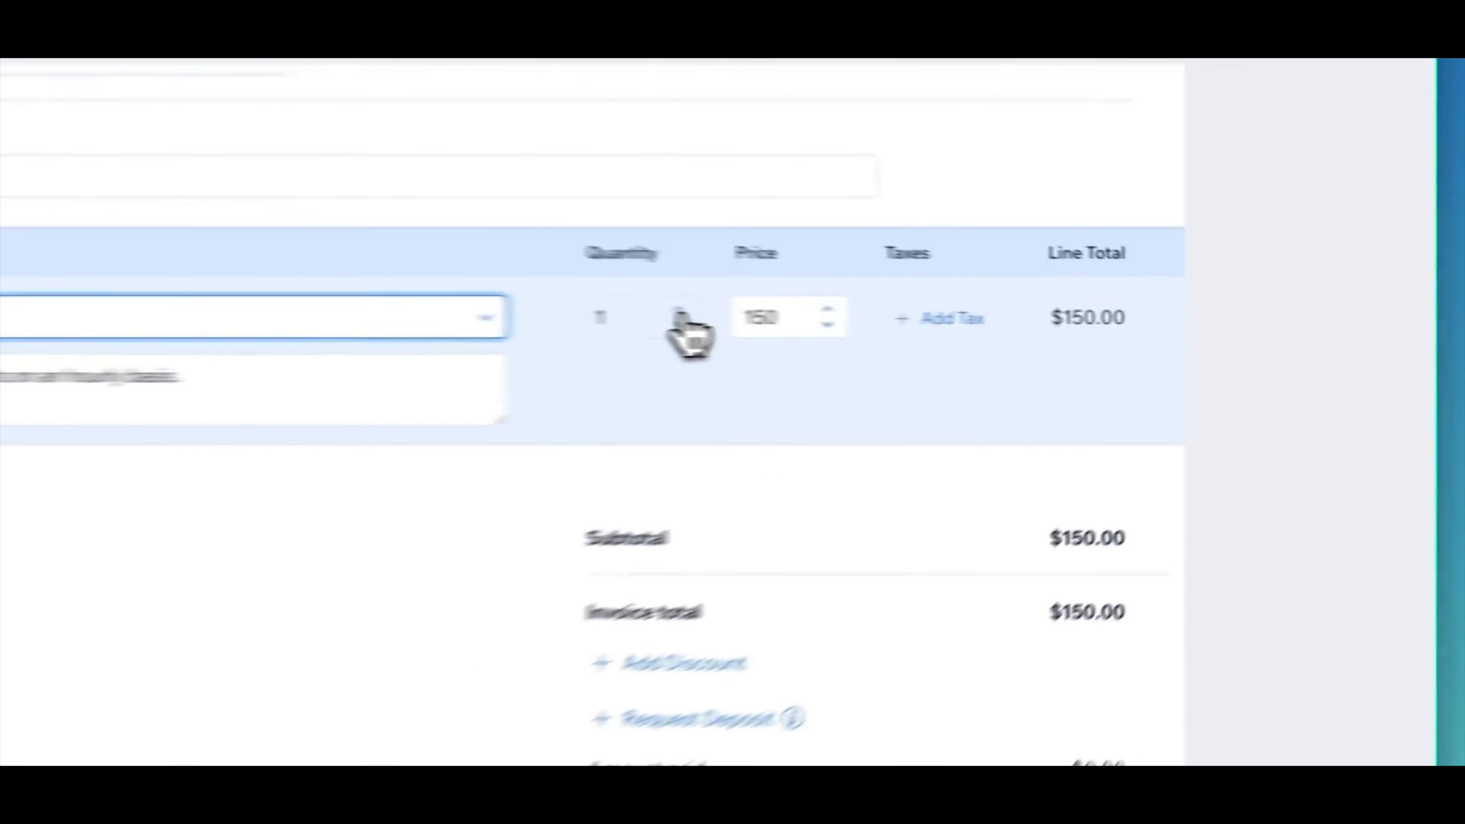
Set the Web Development Work item's quantity to 4 and check its tax options without adding a tax
left_click(978, 320)
left_click(535, 307)
left_click(521, 306)
left_click(842, 315)
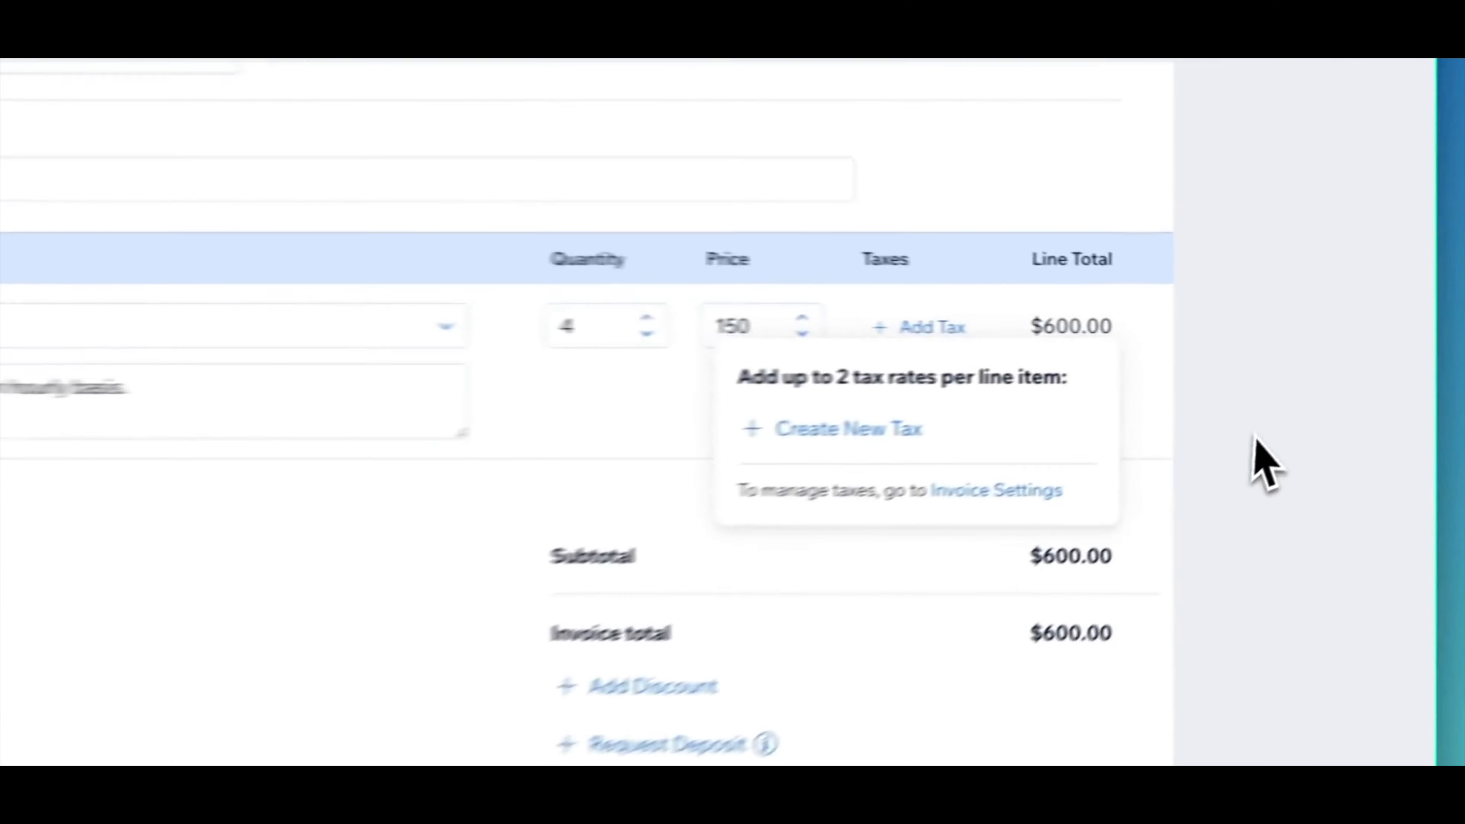
left_click(1336, 404)
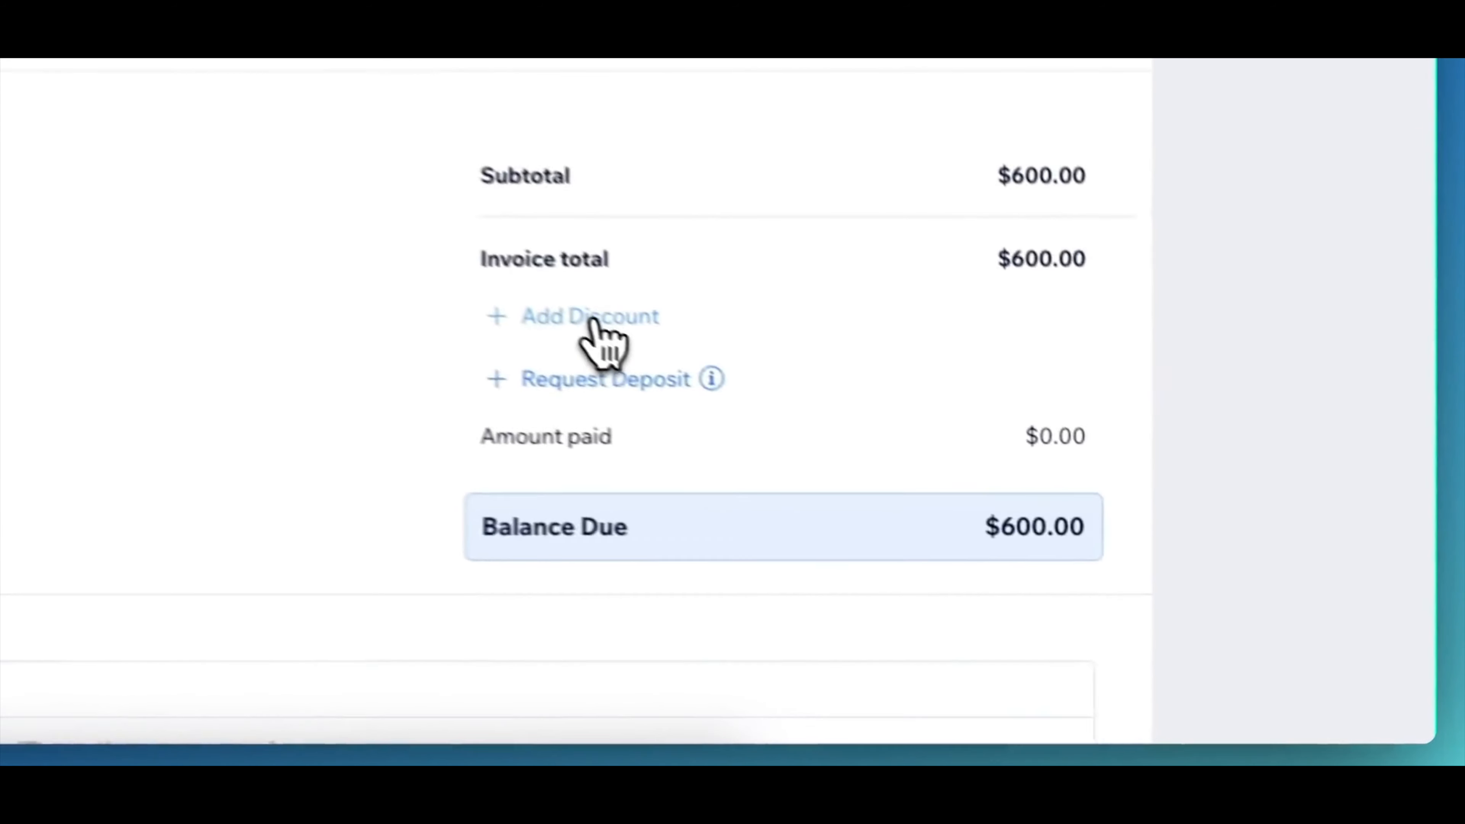
Add a 5% discount to the invoice total
left_click(976, 506)
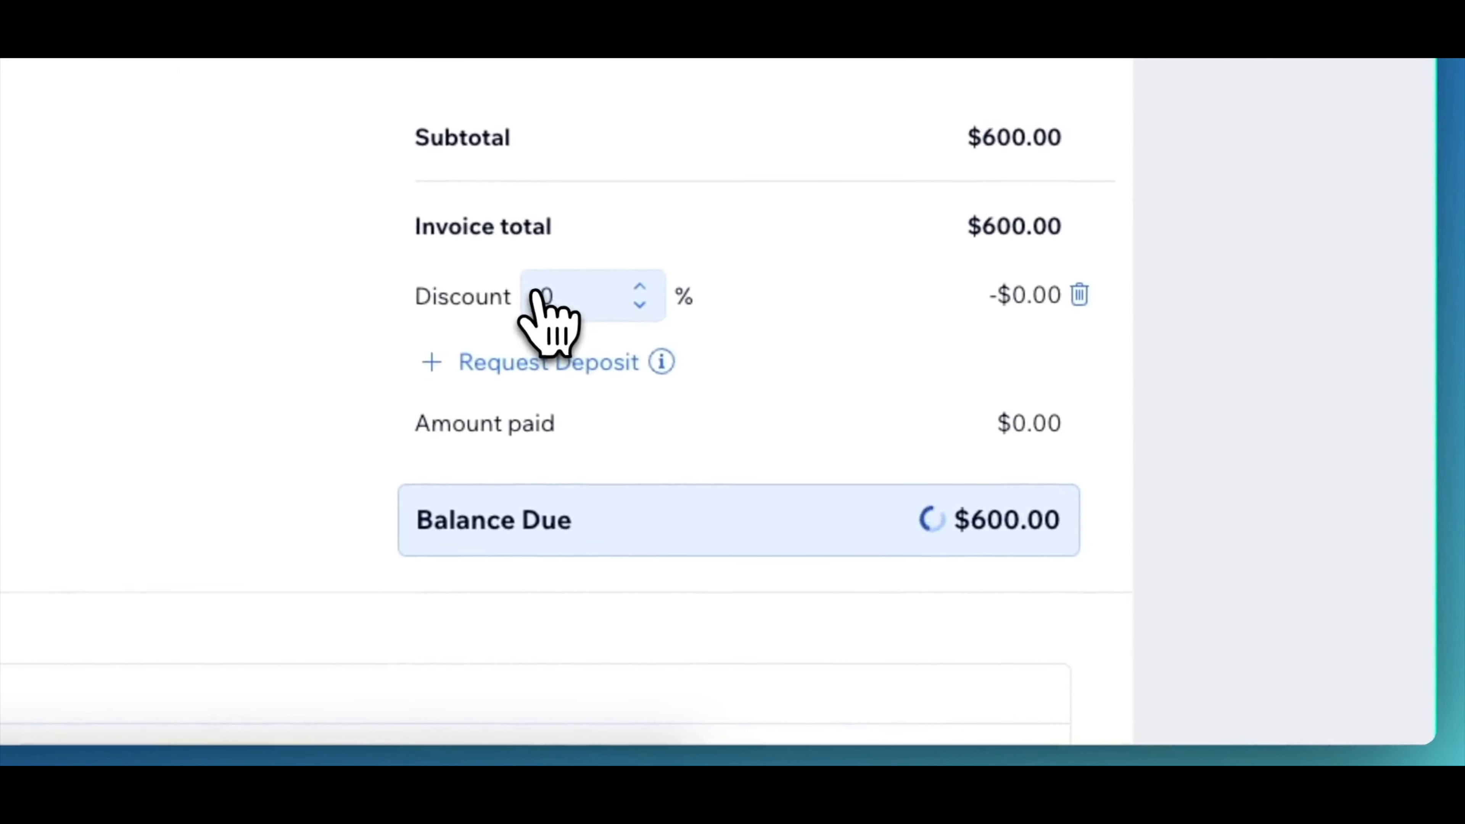
left_click(576, 296)
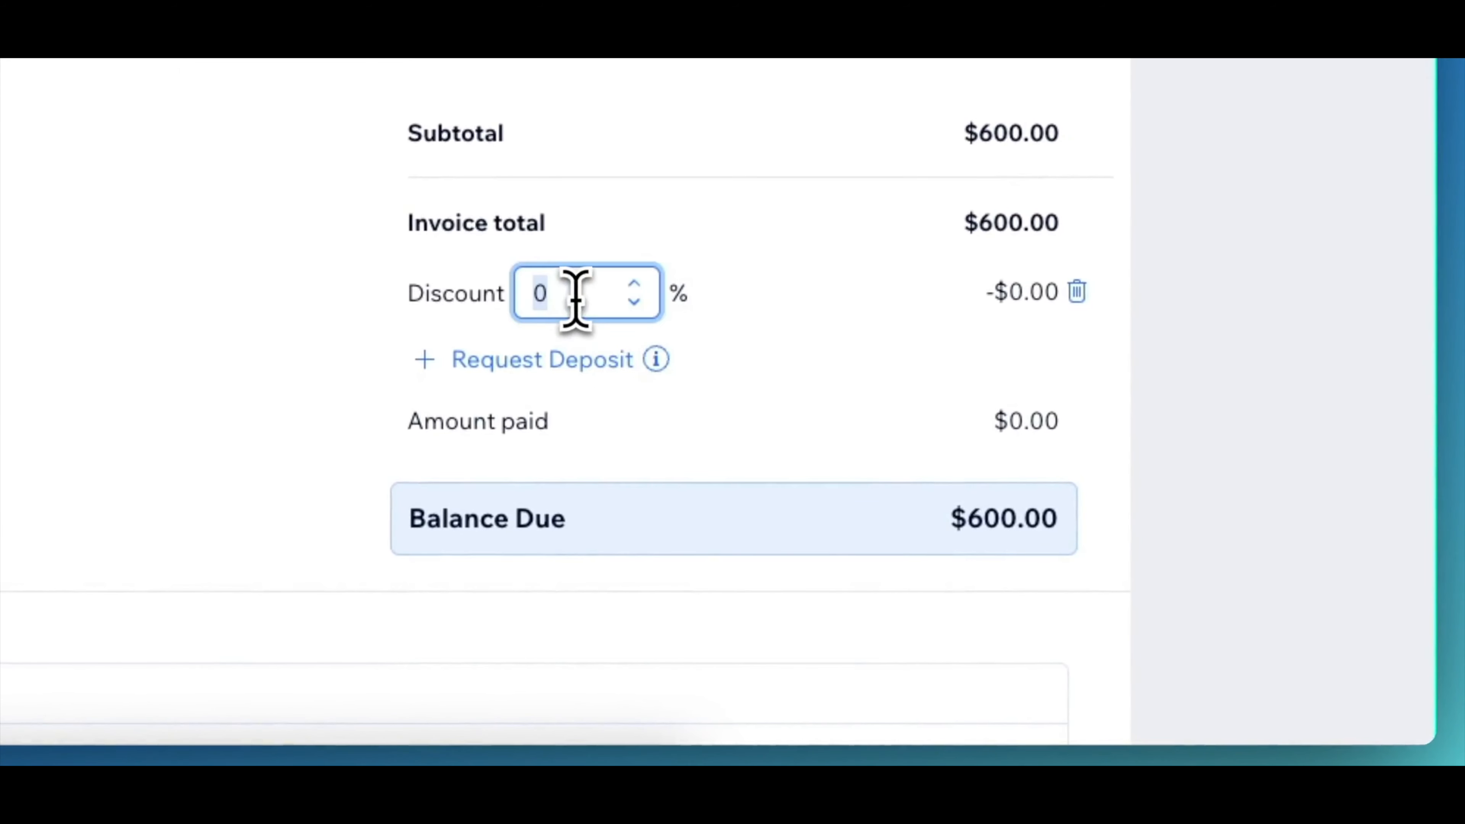
type("5")
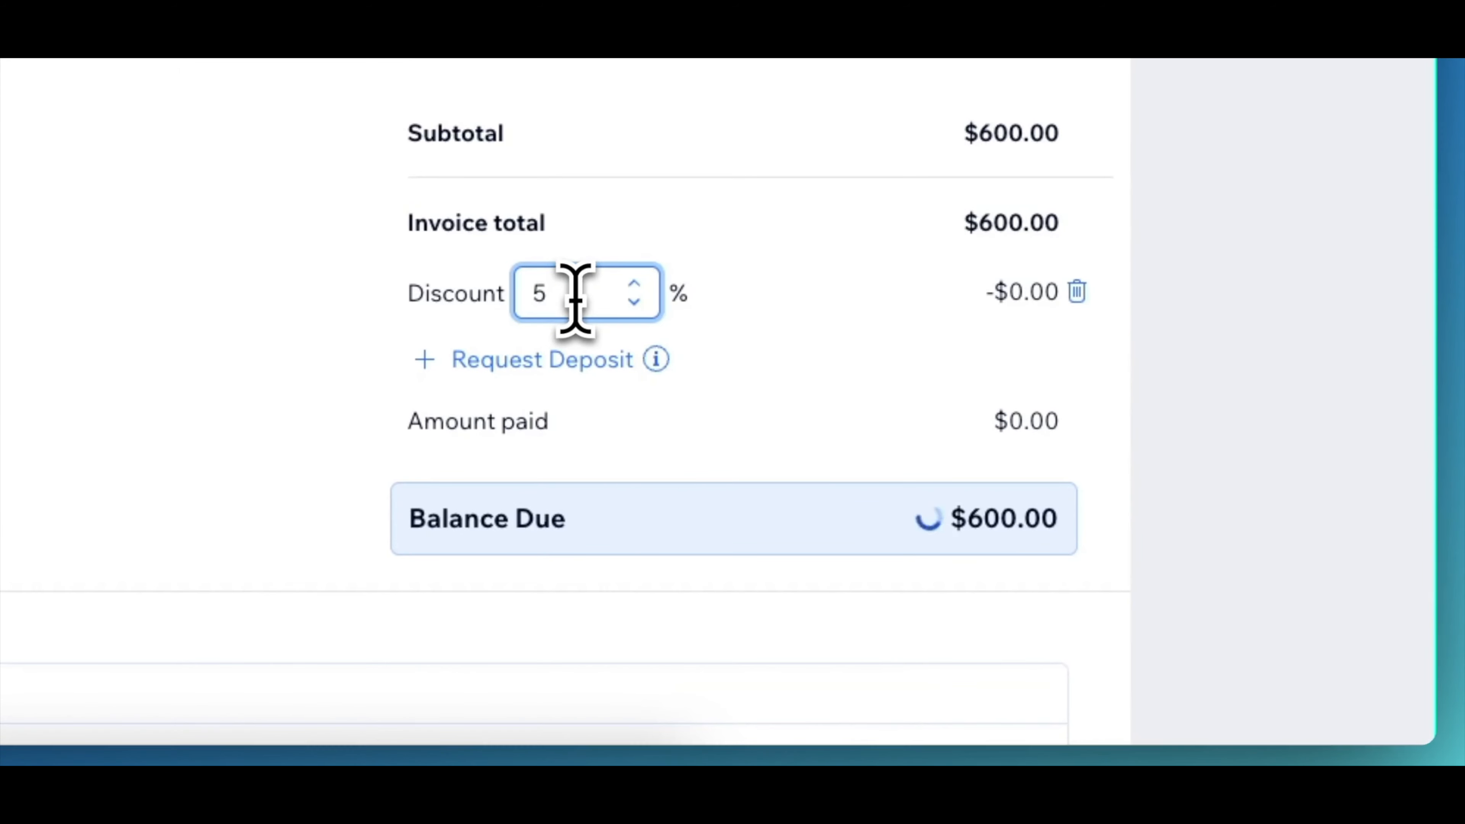